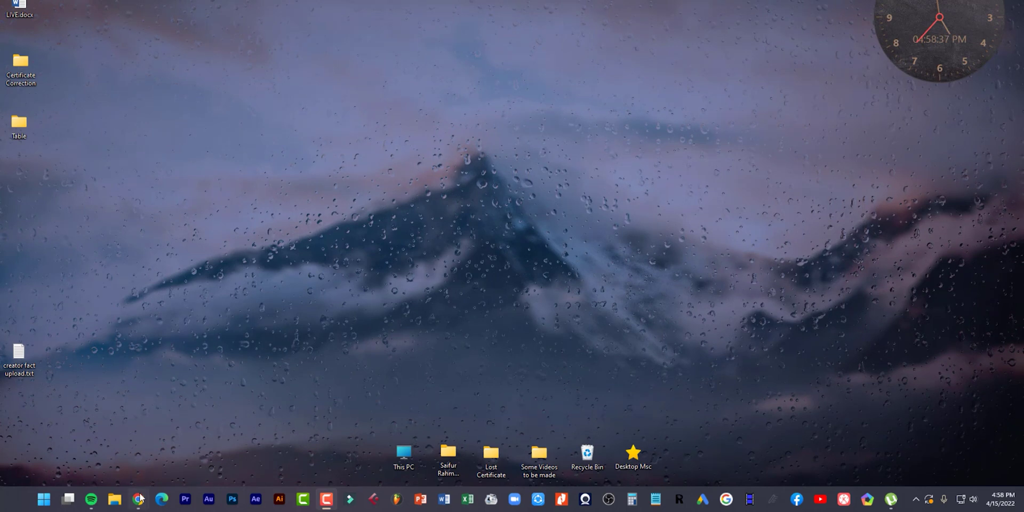
Switch to the Chrome window and search the web for "facebook business manager"
mouse_move(139, 500)
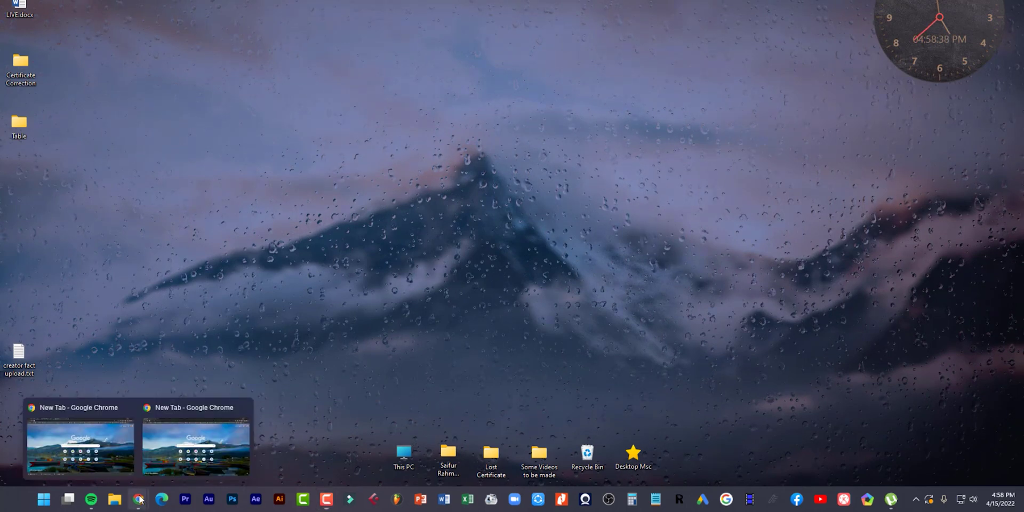
click(201, 456)
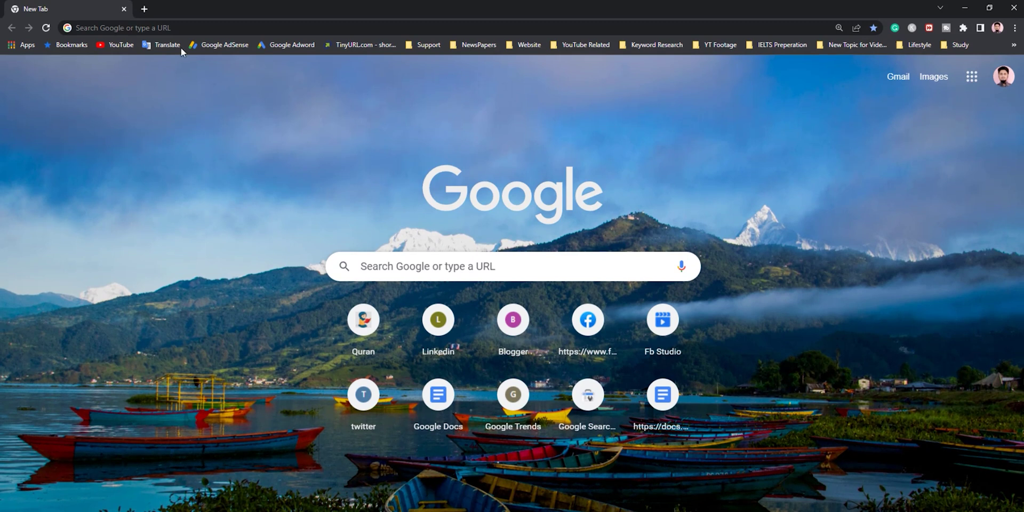
click(174, 31)
text(facebook bbu)
key(BackSpace)
key(BackSpace)
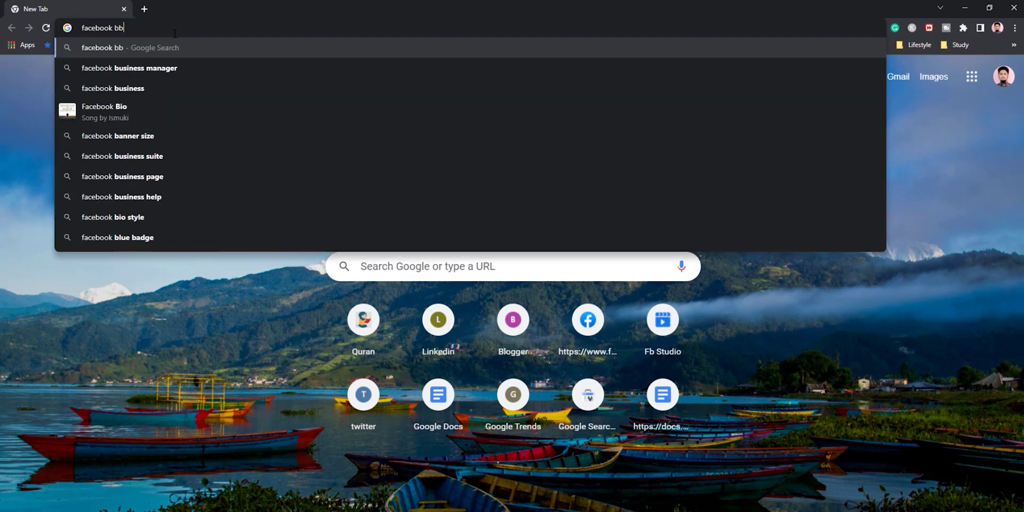
key(Down)
key(Return)
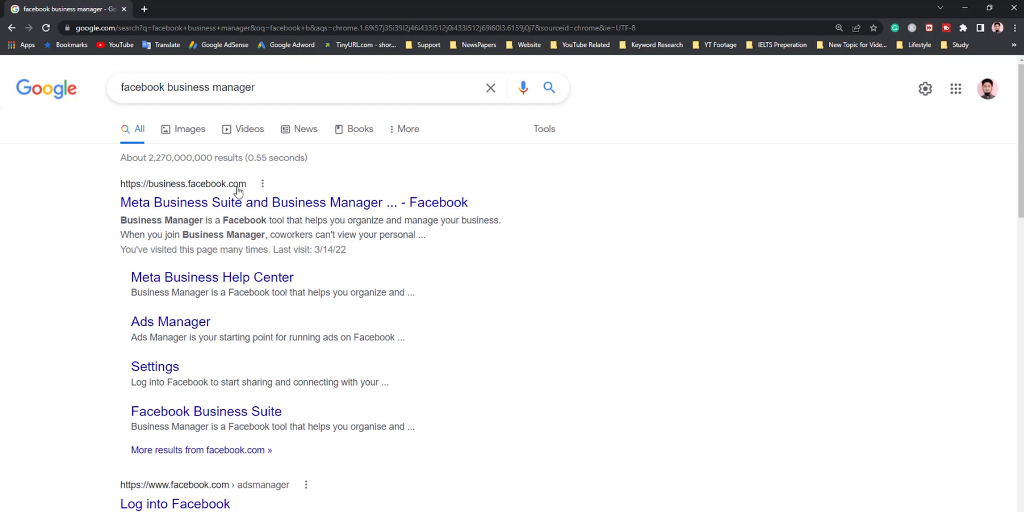
Open Meta Business Suite from the search results and switch to the Tech Unlimited account
click(264, 208)
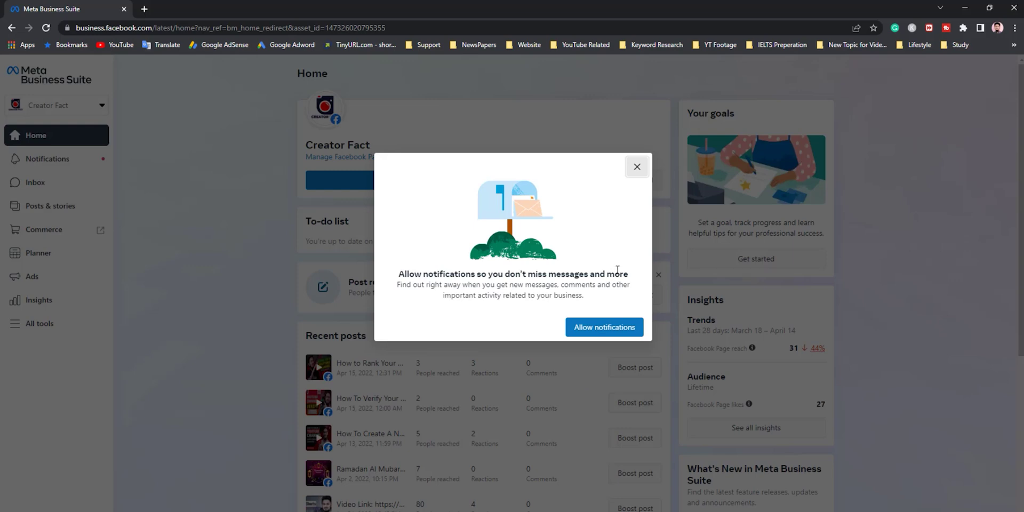
click(636, 167)
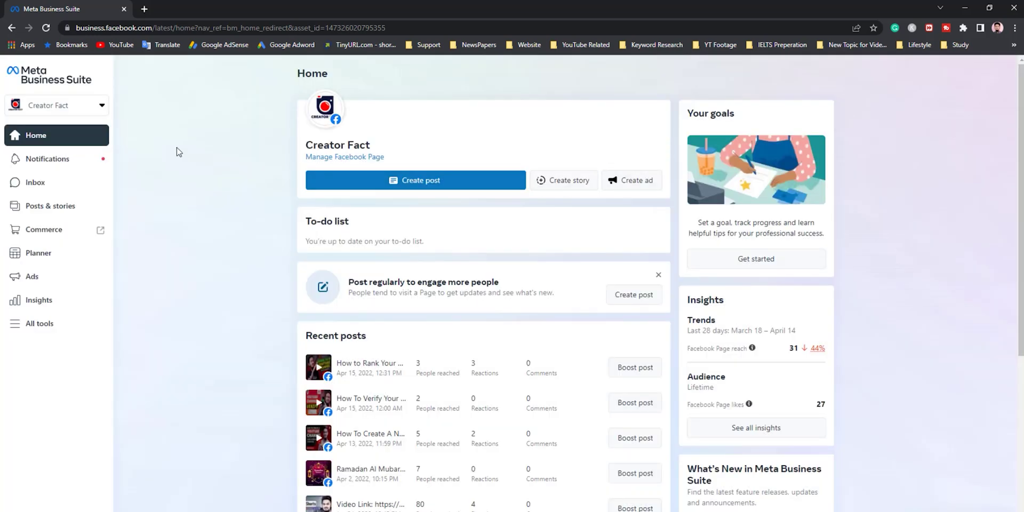
click(75, 109)
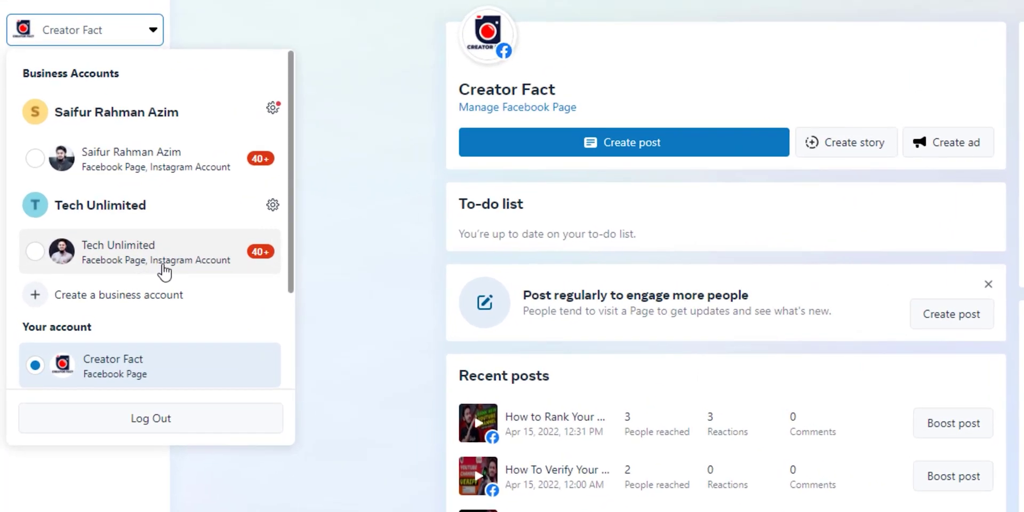
click(168, 271)
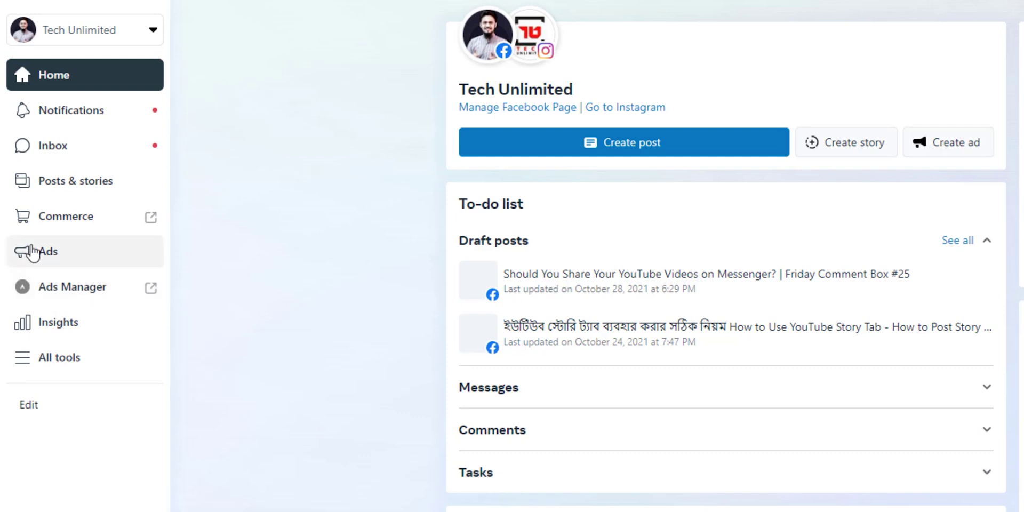
Create a new ad from the Ads section with "Boost a post" as its goal
click(55, 251)
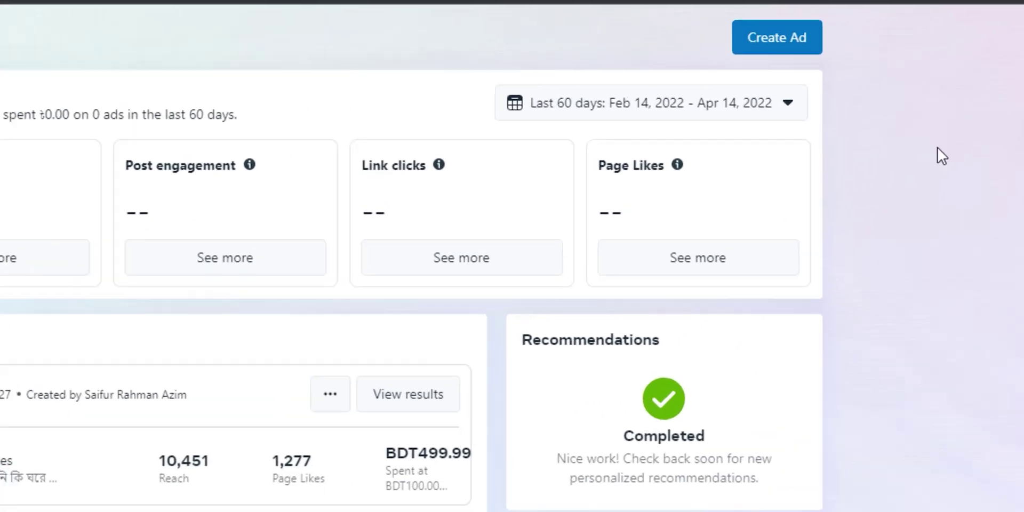
click(877, 27)
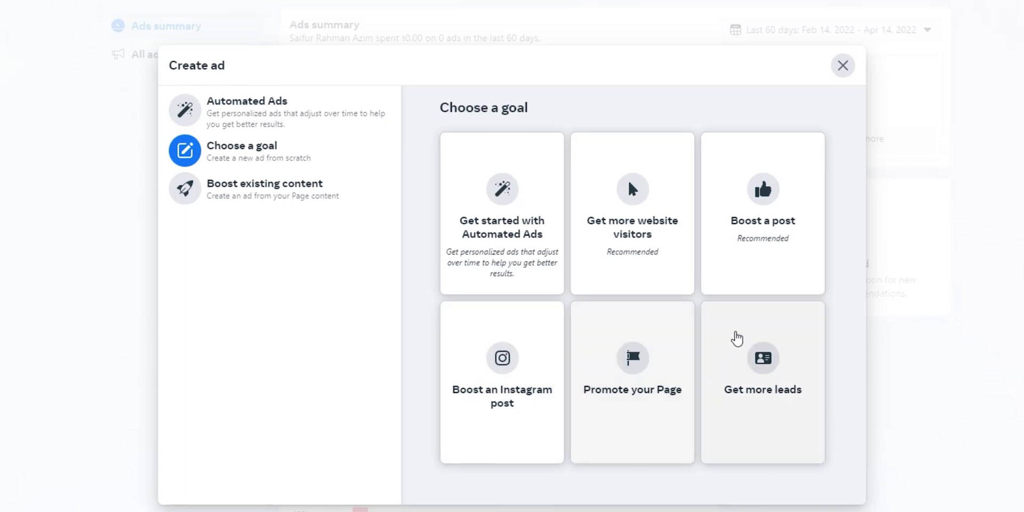
click(759, 240)
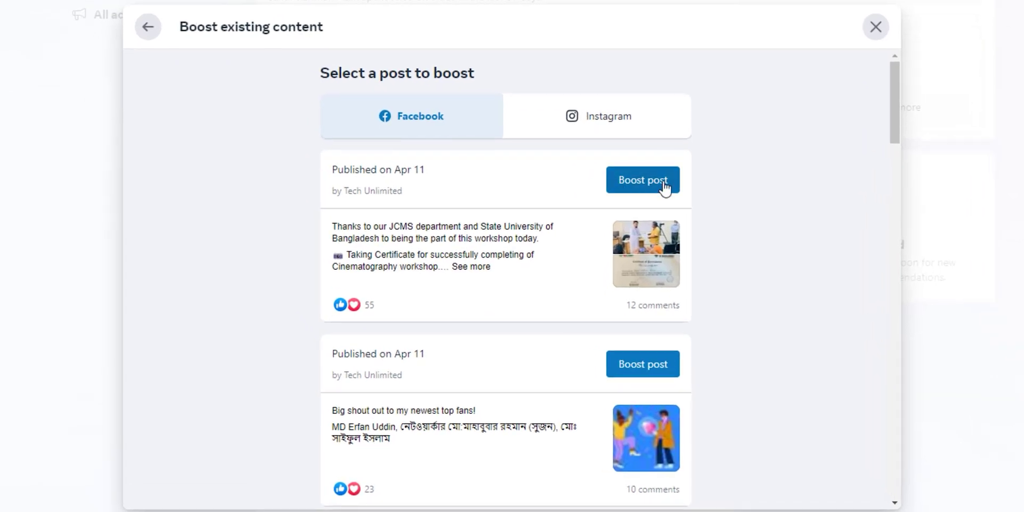
Browse the Facebook posts and choose the Apr 7 post about free videos and photos for YouTube to boost
scroll(558, 282, down, 15)
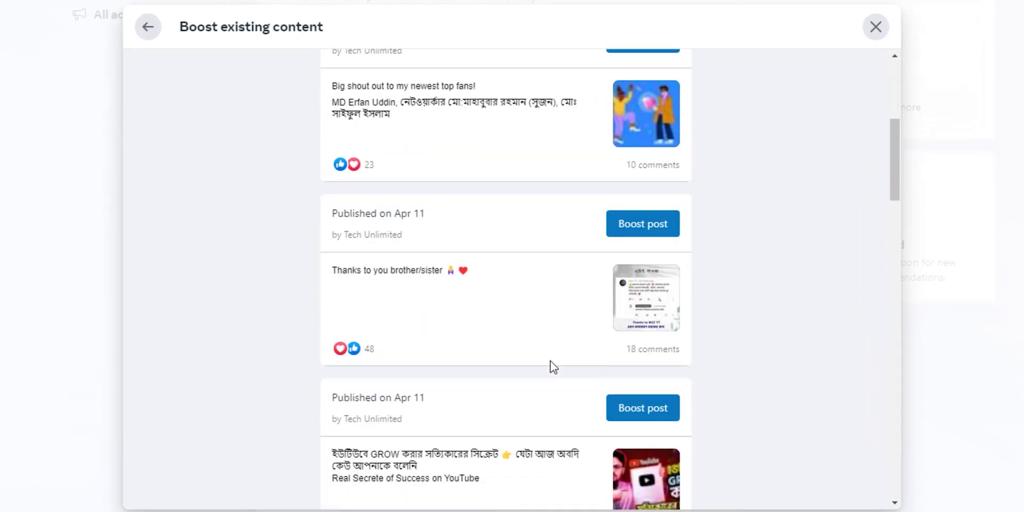
scroll(660, 377, up, 15)
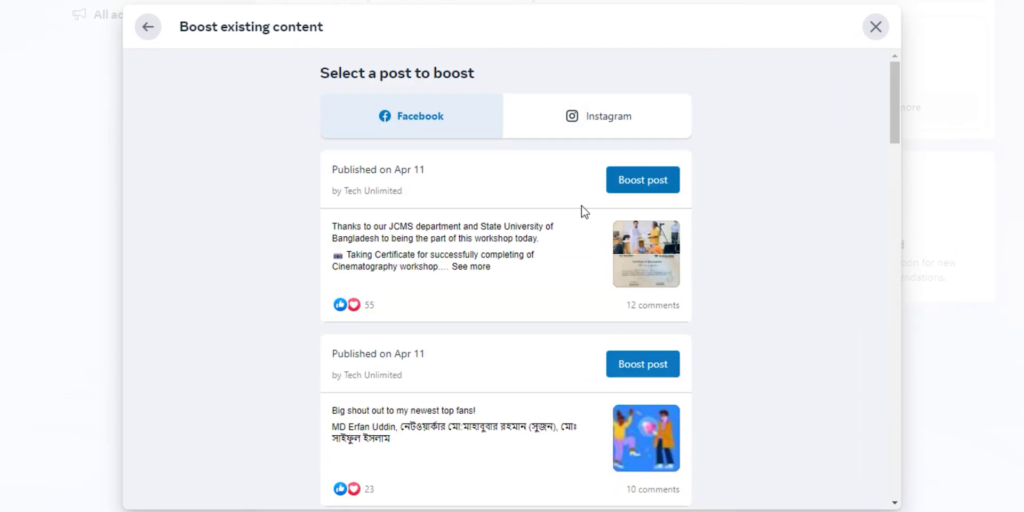
click(483, 268)
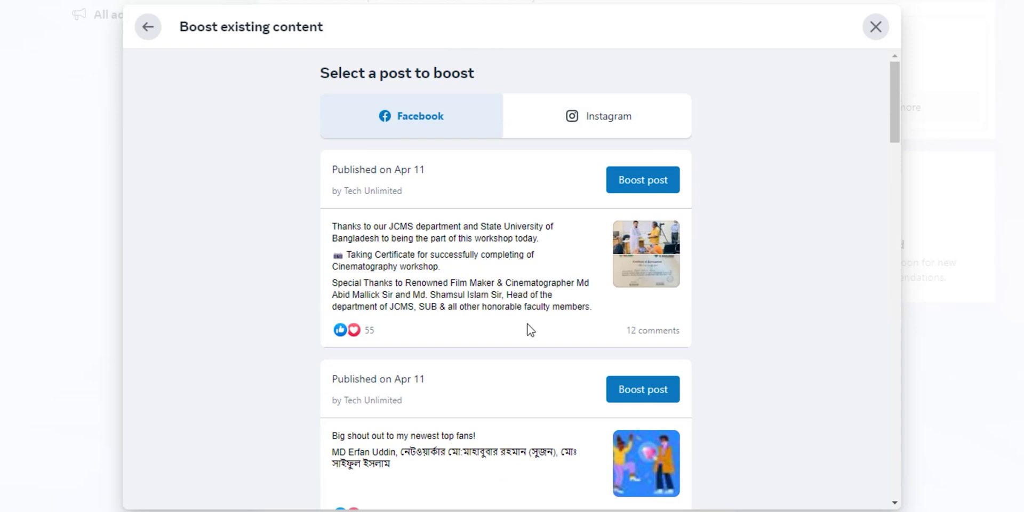
scroll(478, 424, down, 10)
scroll(522, 401, down, 1)
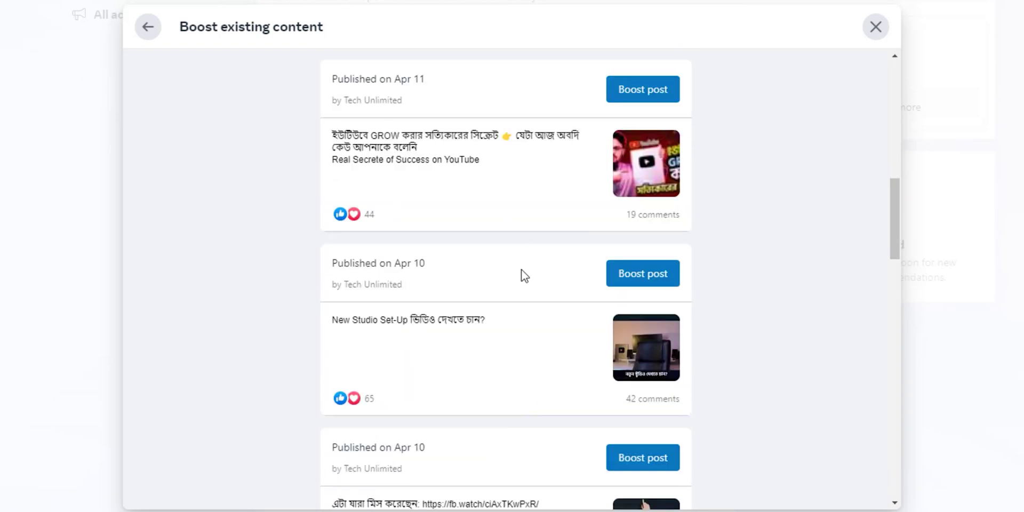
scroll(519, 229, down, 4)
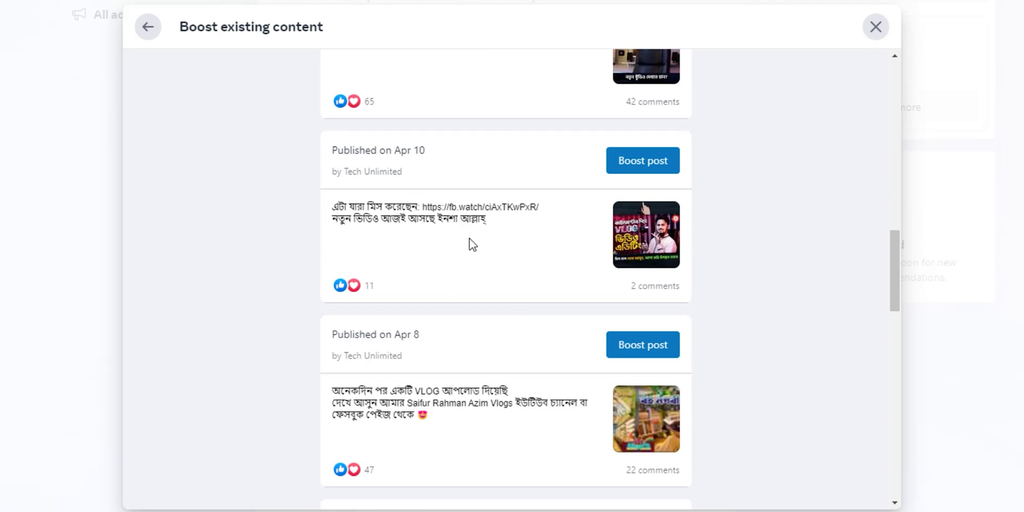
scroll(574, 271, down, 4)
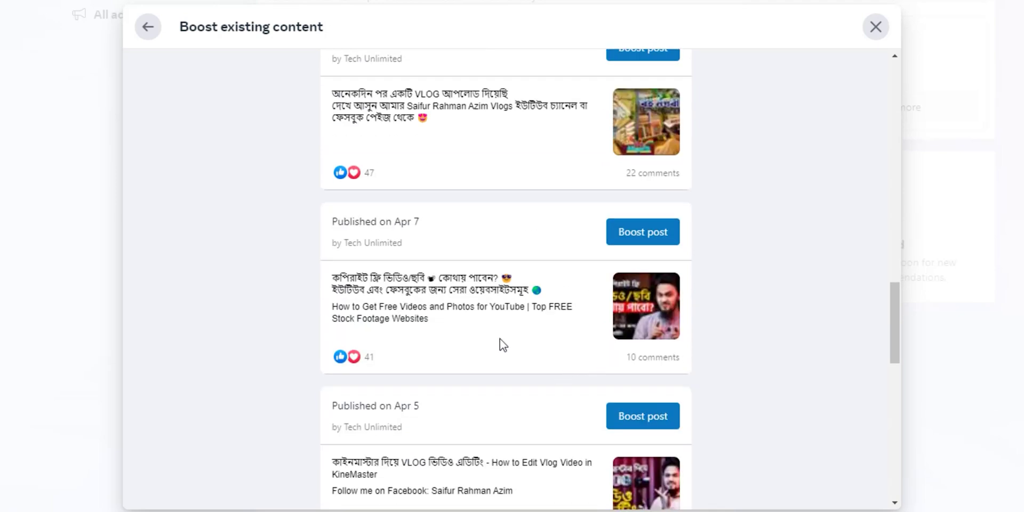
click(641, 238)
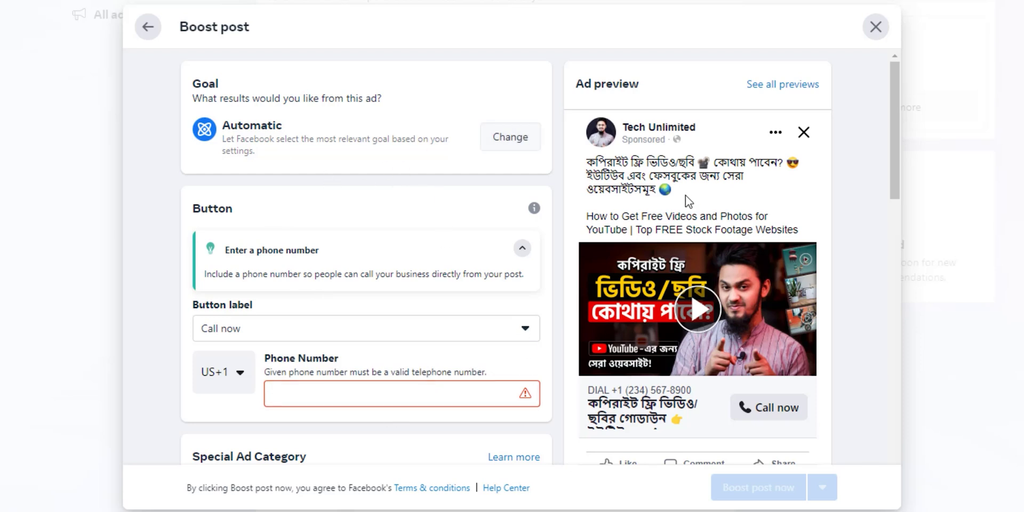
Set the ad's button label to Learn more, with Website as the button destination
scroll(797, 368, down, 3)
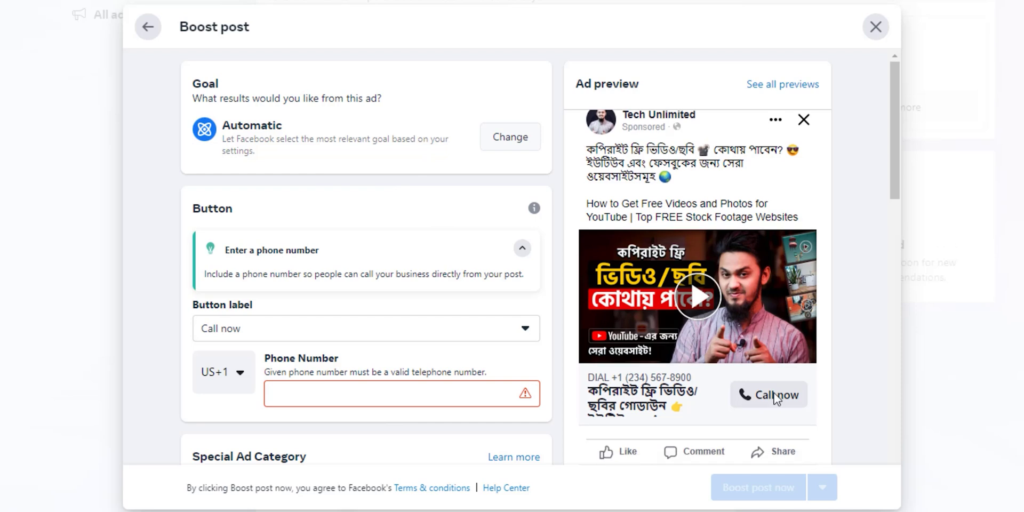
scroll(777, 392, up, 3)
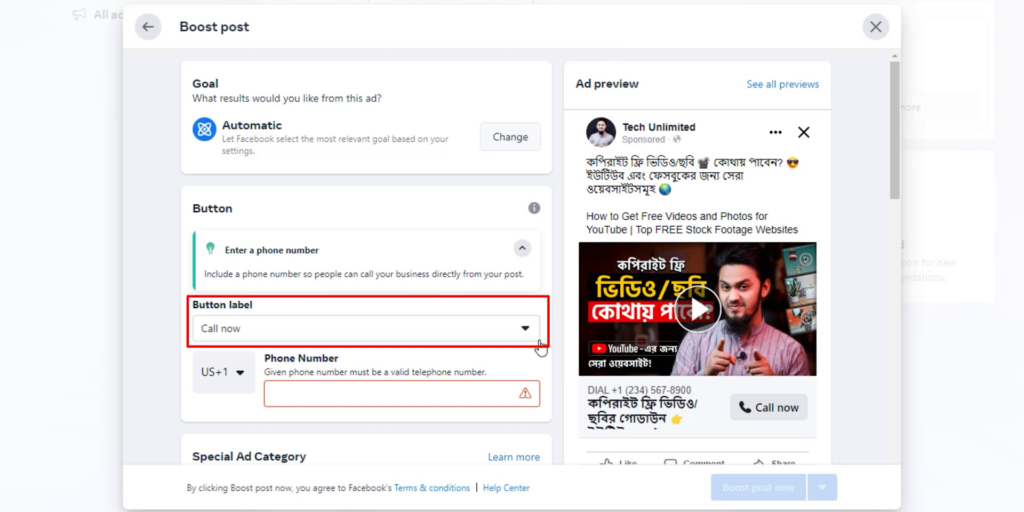
click(523, 329)
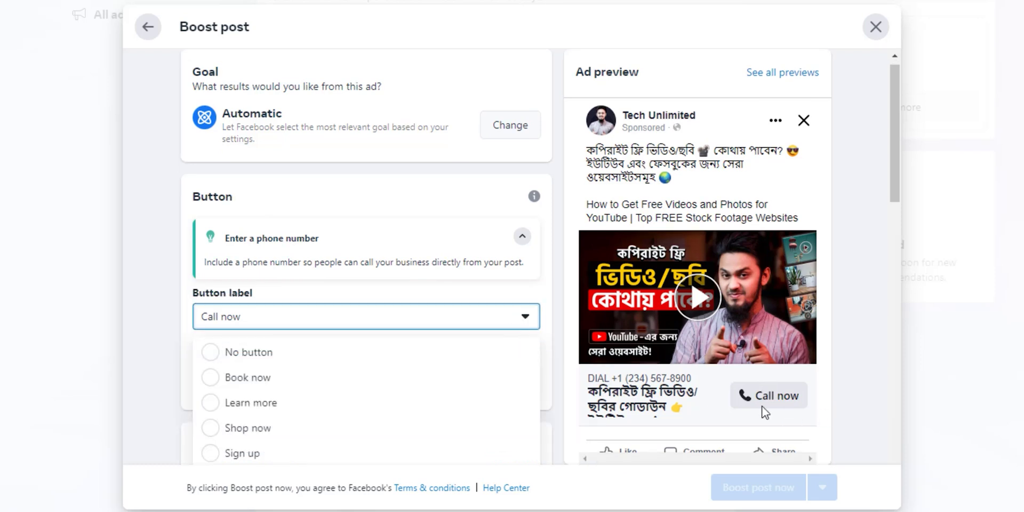
scroll(350, 389, down, 3)
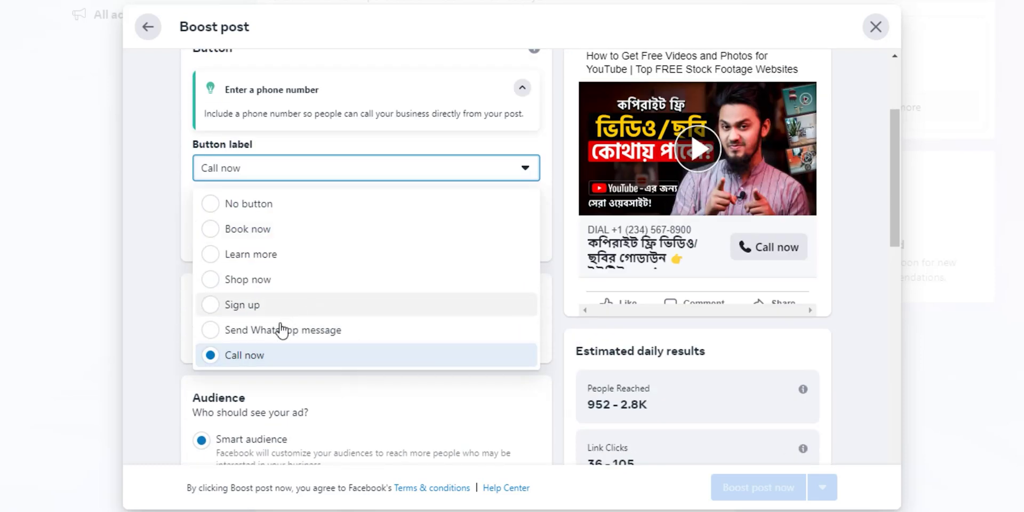
click(272, 265)
click(348, 203)
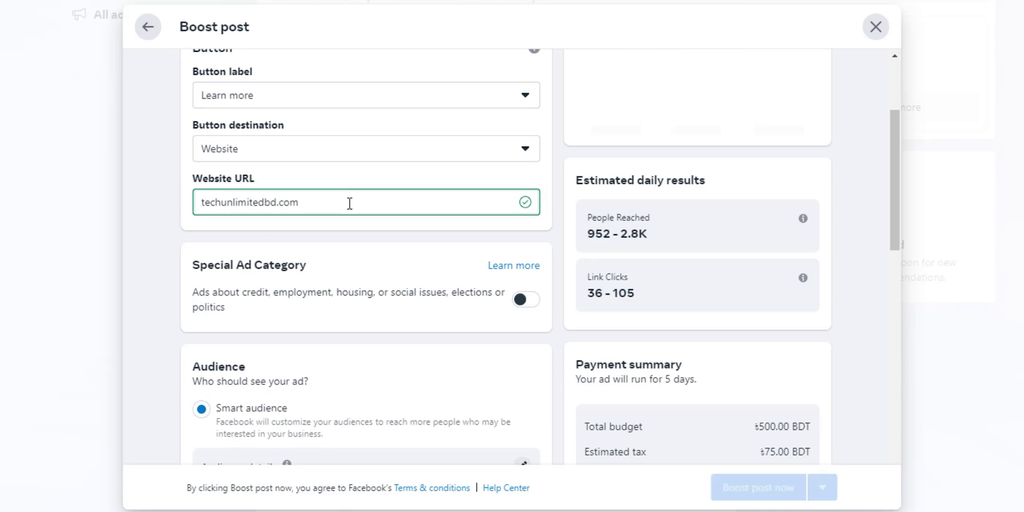
click(489, 148)
click(368, 152)
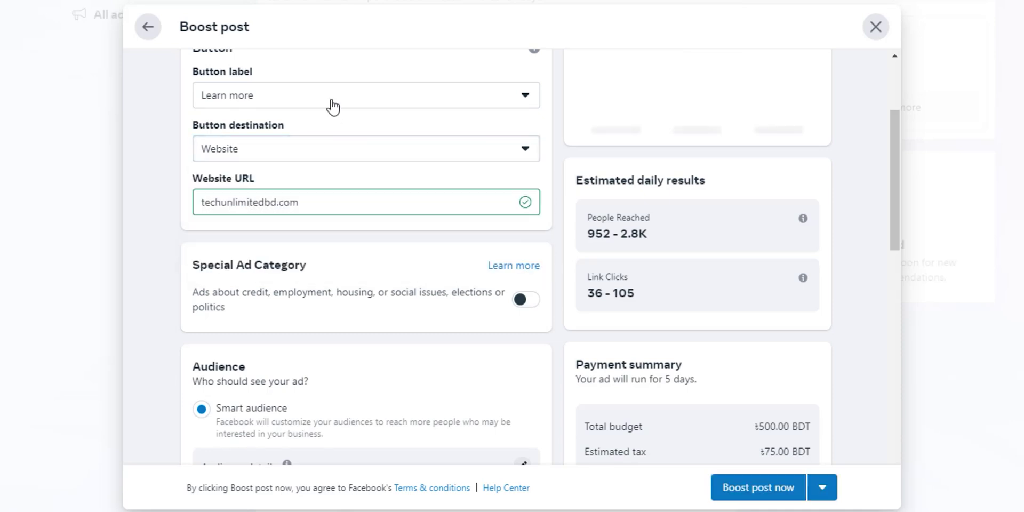
Try Shop now as the ad's button label and return it to Learn more
click(363, 96)
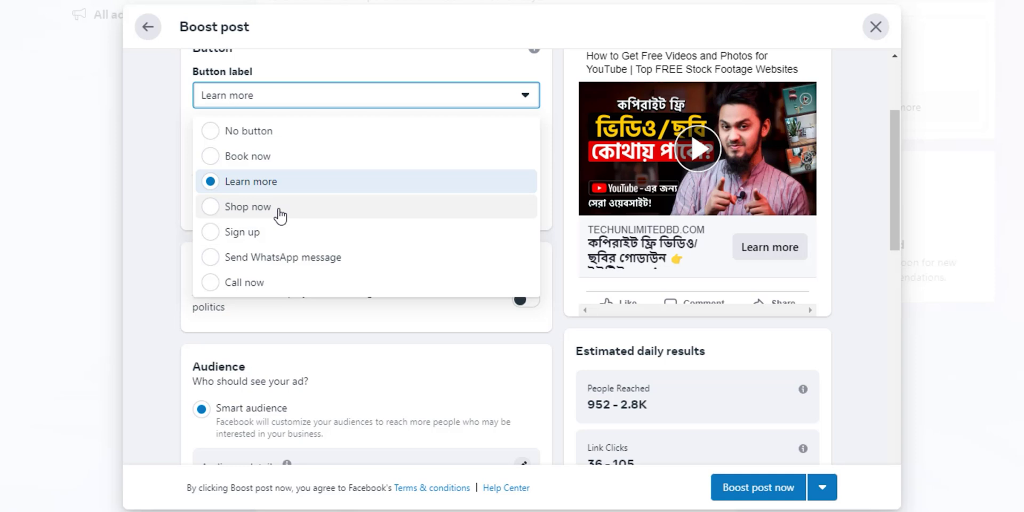
click(280, 213)
click(324, 107)
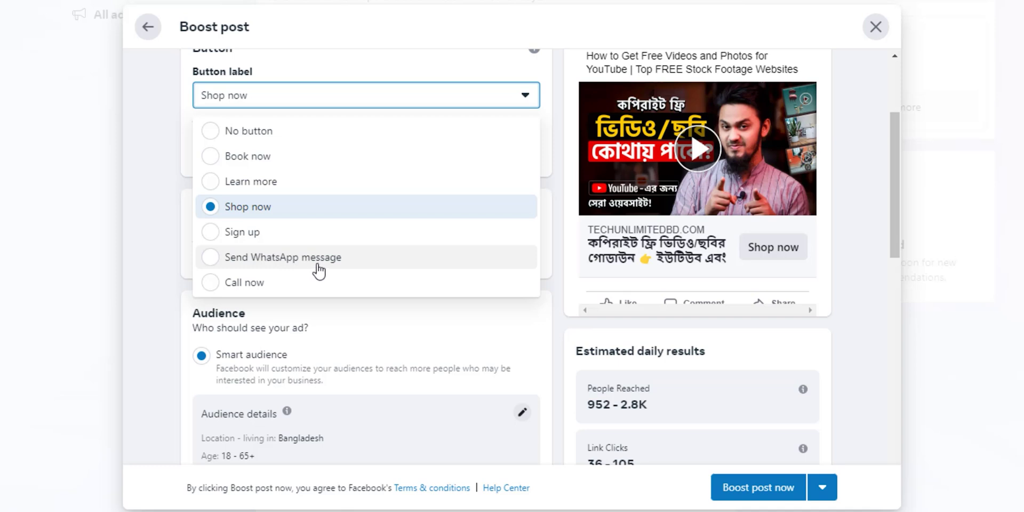
click(254, 207)
click(331, 97)
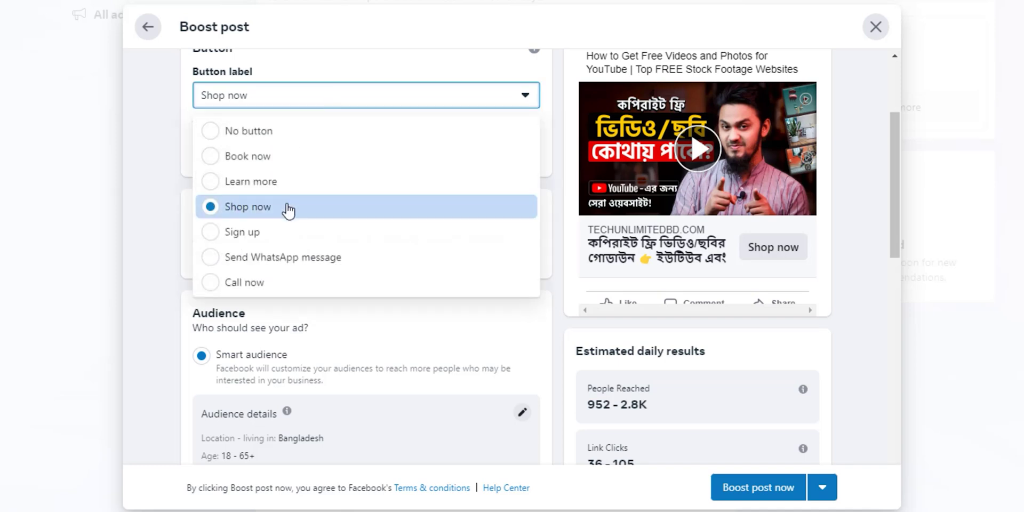
click(281, 180)
Replace the domain name in the ad's website URL with the owner's full name, keeping the .com ending
scroll(561, 357, up, 3)
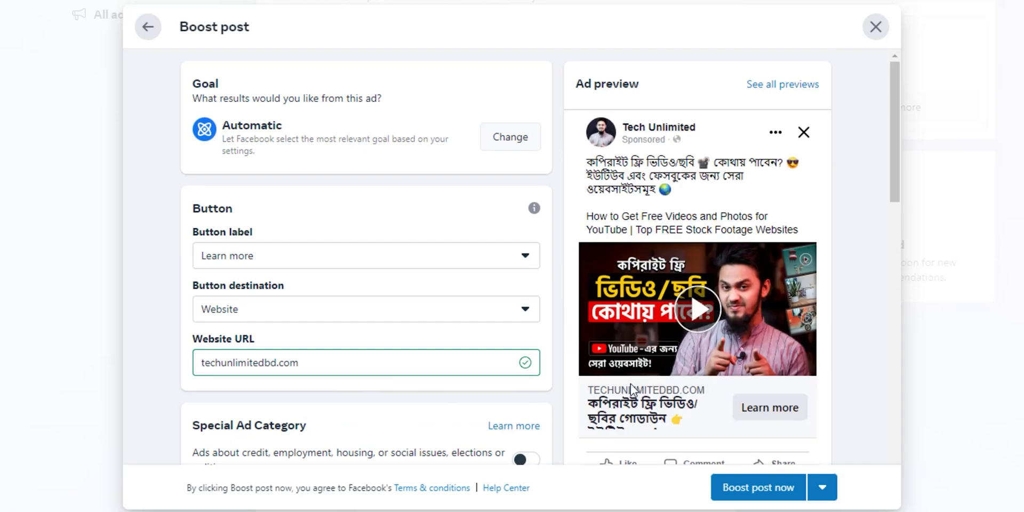
double_click(306, 361)
click(317, 364)
drag(318, 363, 140, 368)
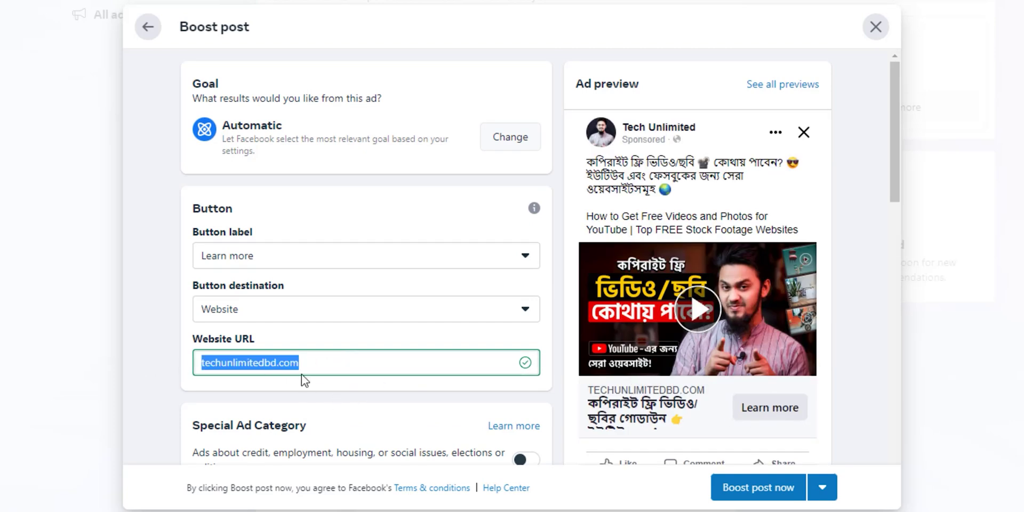
click(330, 363)
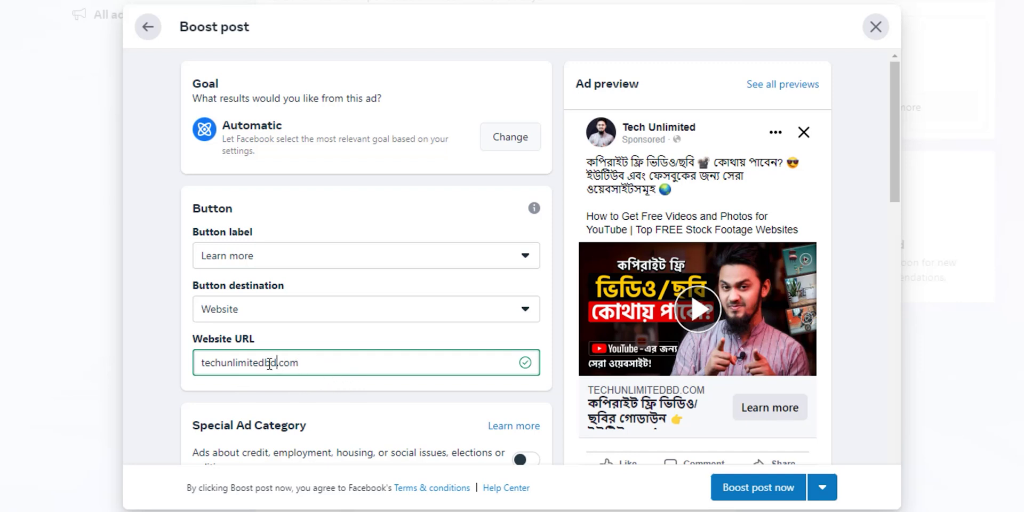
drag(274, 364, 161, 384)
text(saifurrahmanbaz)
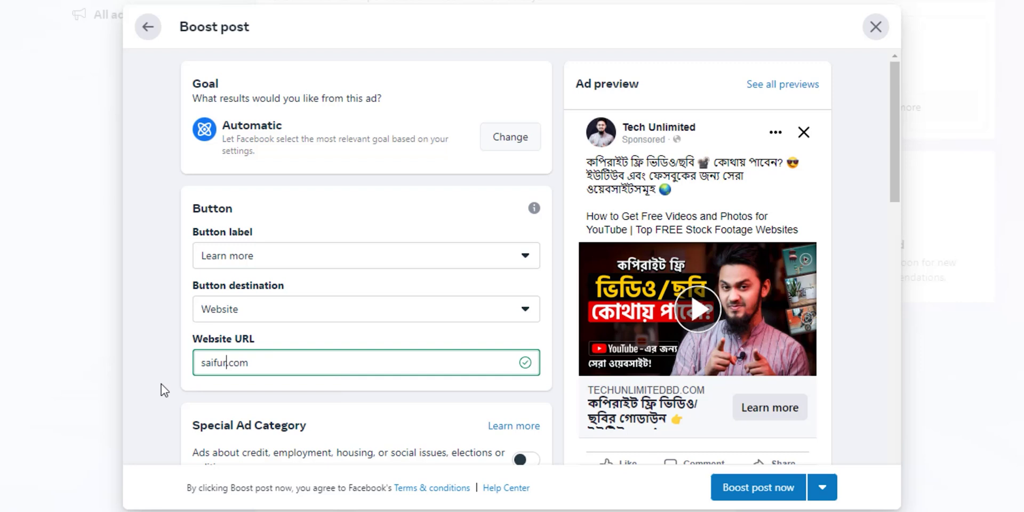
key(BackSpace)
key(BackSpace)
key(BackSpace)
text(azim)
key(Tab)
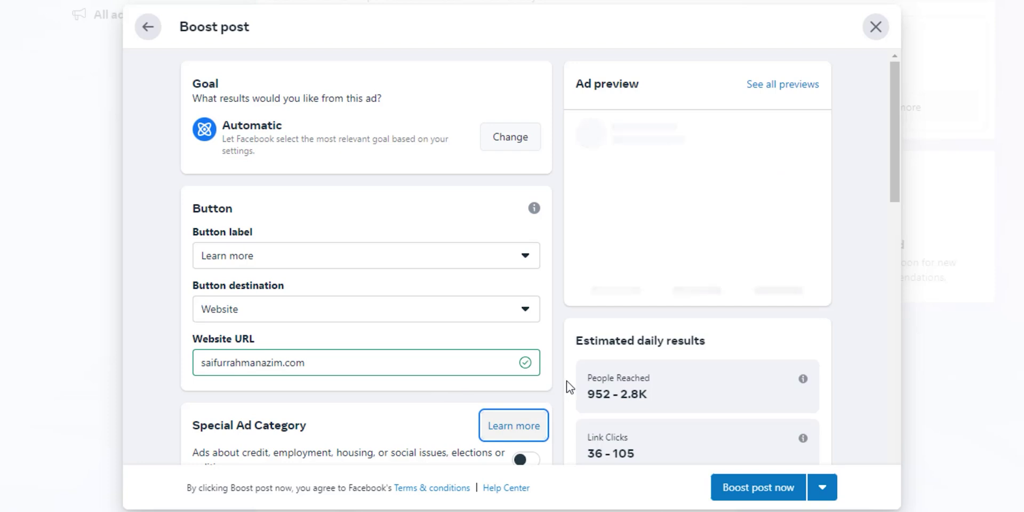
Look over the ad's special category and audience settings, and review the available ad goals without changing the Automatic goal
scroll(567, 381, down, 3)
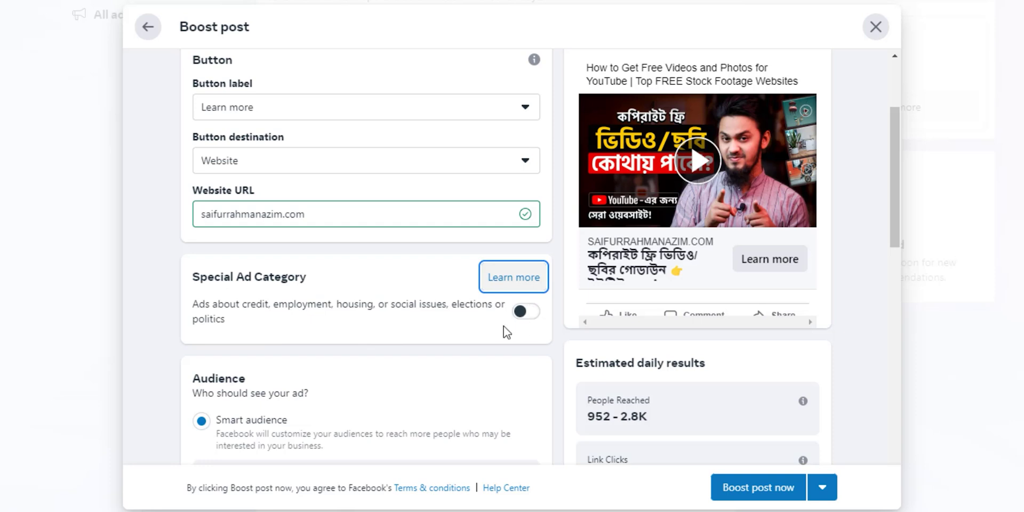
scroll(819, 280, up, 3)
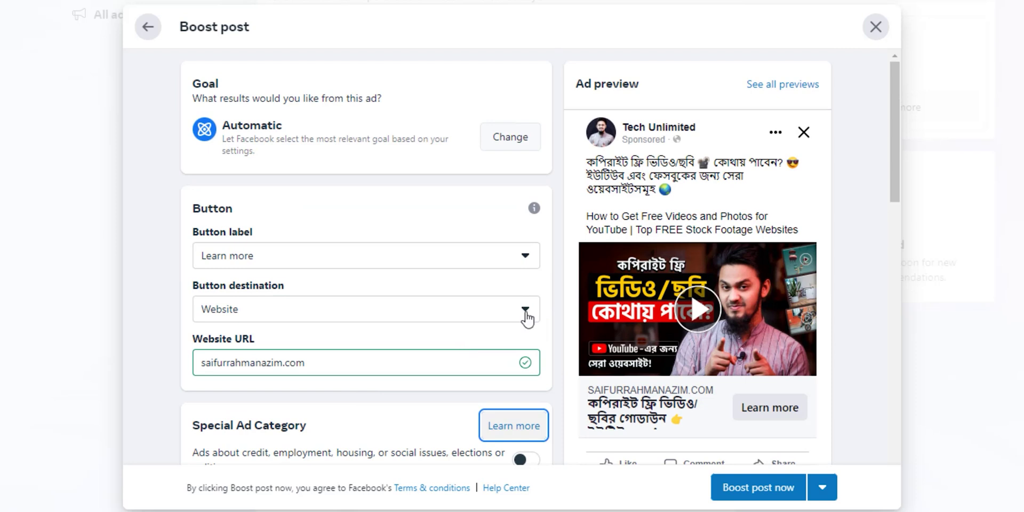
click(508, 142)
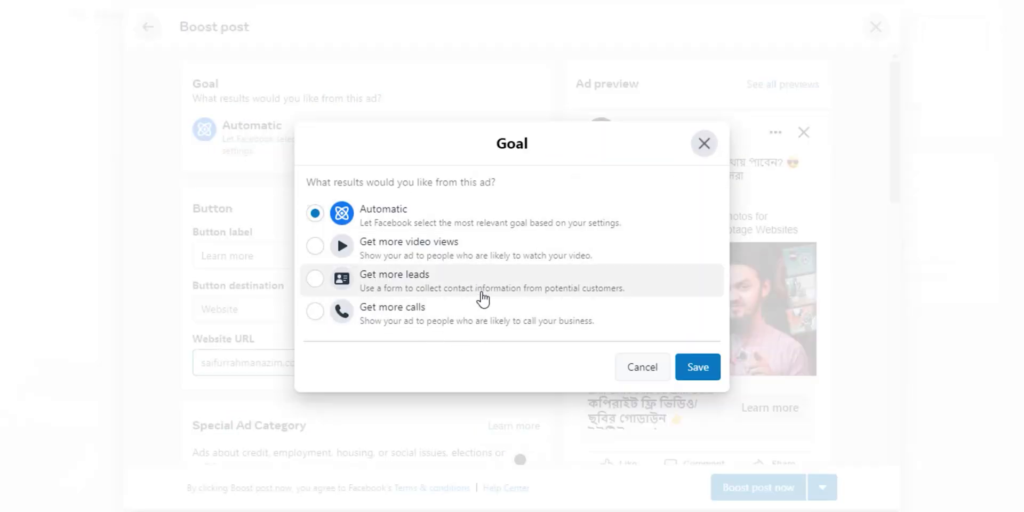
click(705, 144)
Edit the smart audience details and lower the maximum age to 50
scroll(487, 414, down, 5)
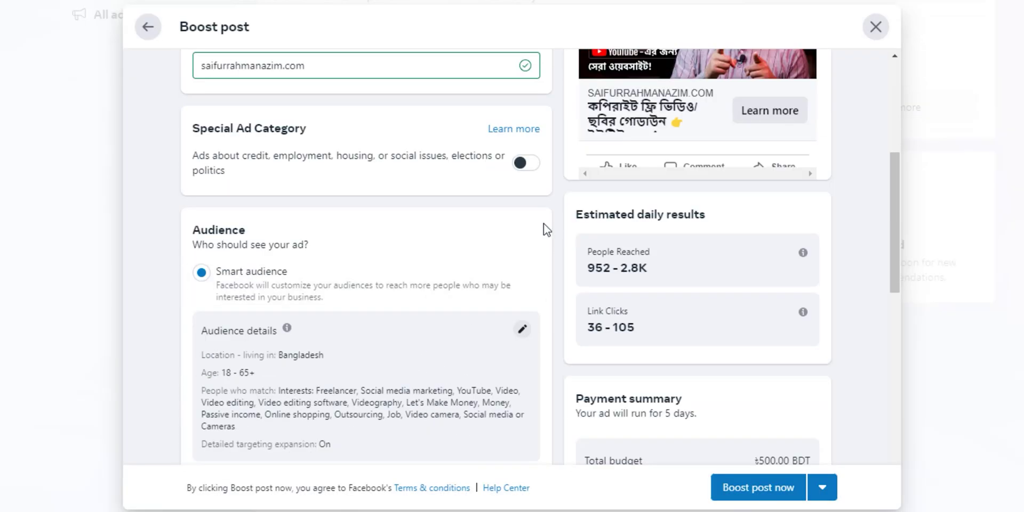
scroll(373, 283, down, 1)
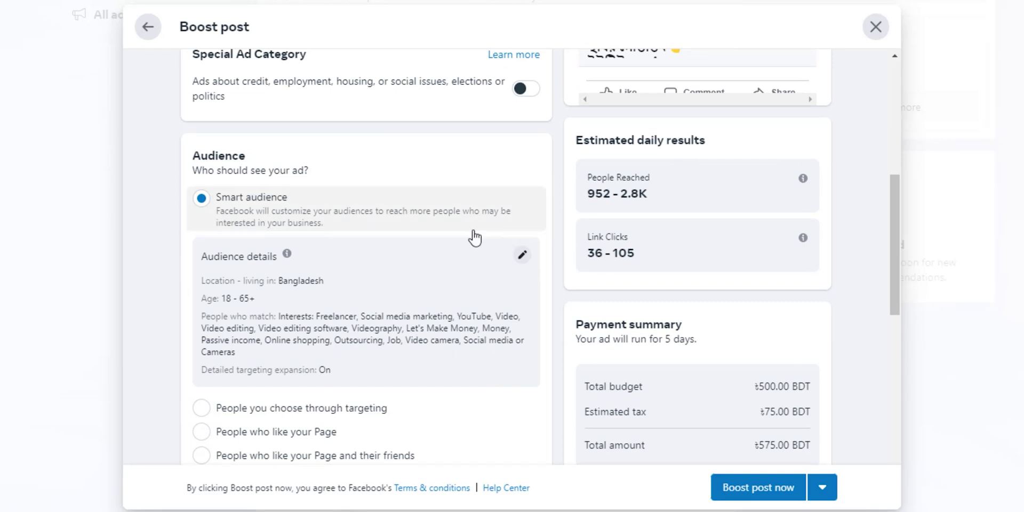
click(521, 256)
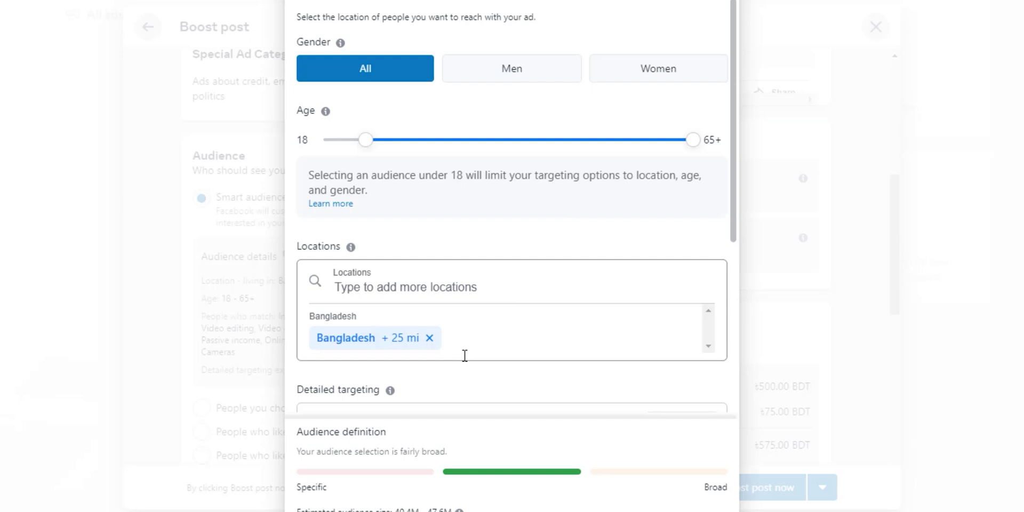
scroll(618, 430, down, 3)
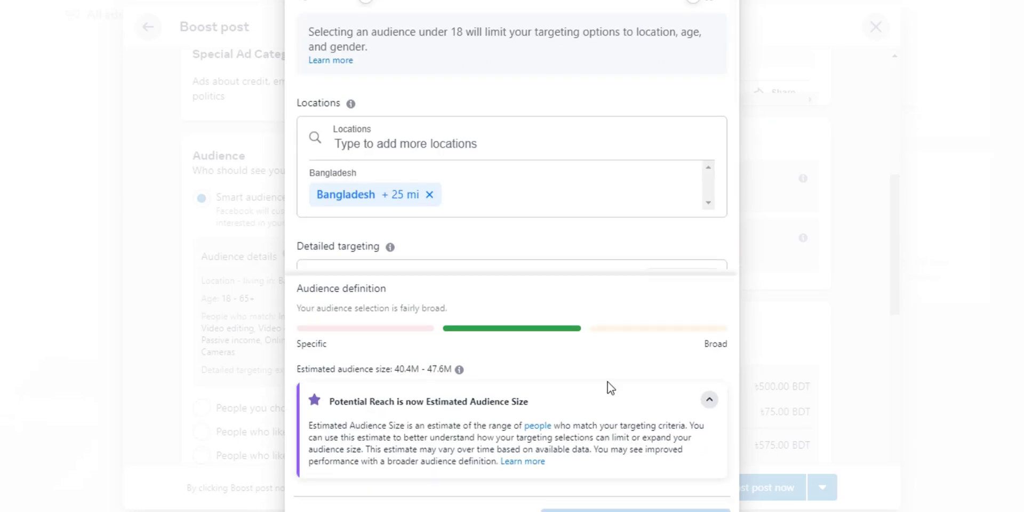
scroll(608, 389, up, 3)
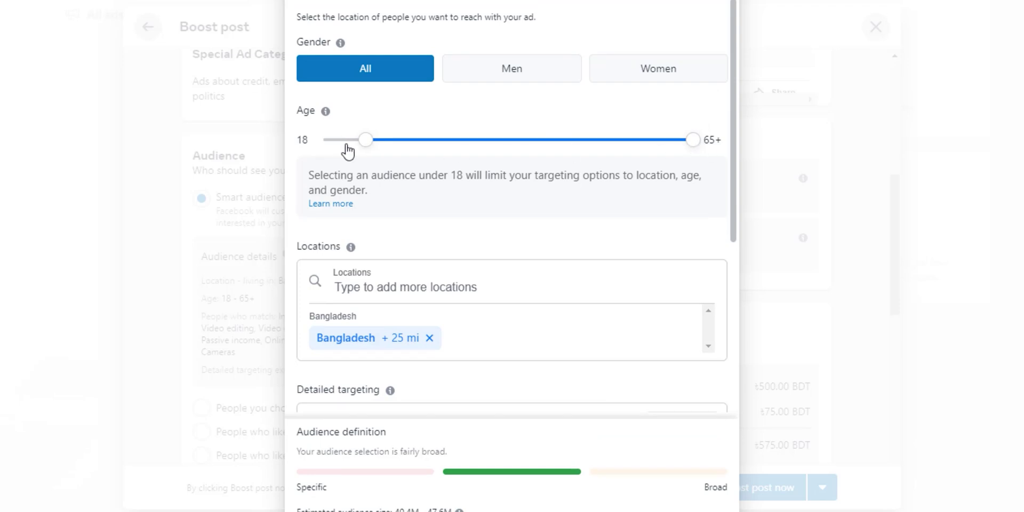
drag(693, 142, 597, 160)
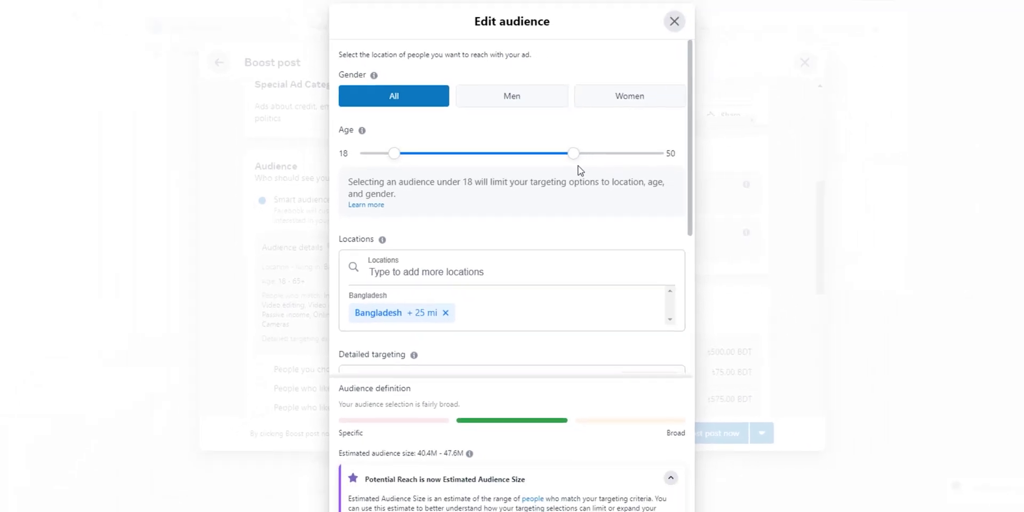
Try adding Women's clothing as a detailed targeting interest and remove it from the audience again
scroll(587, 297, down, 3)
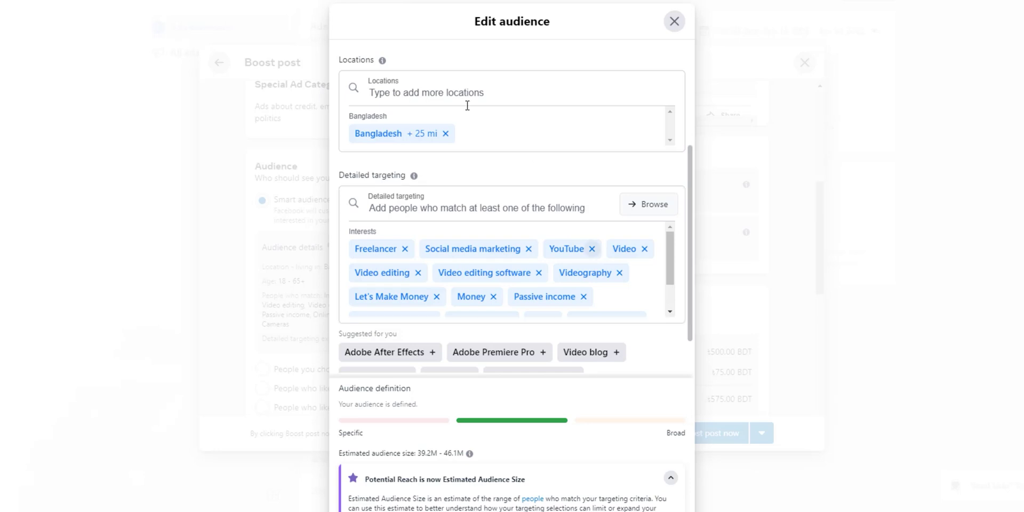
scroll(681, 313, down, 2)
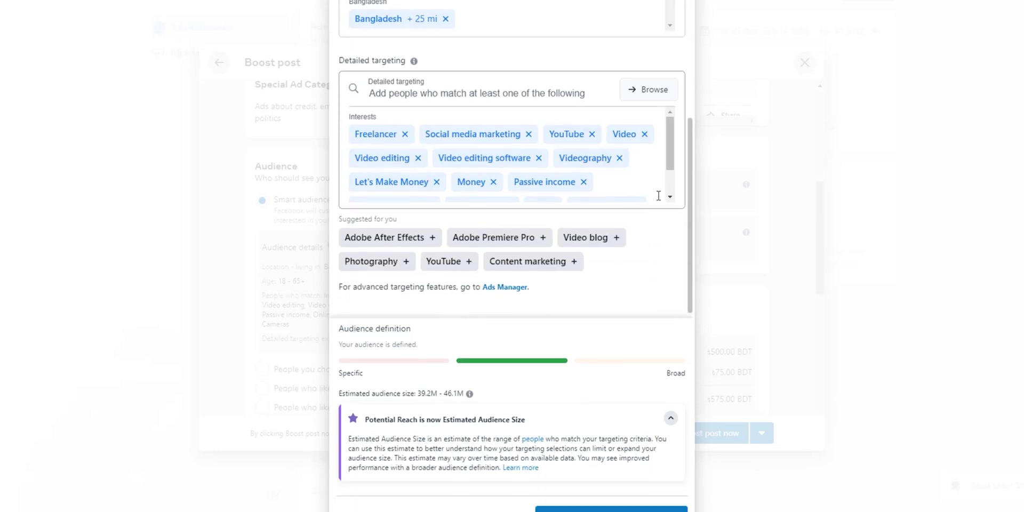
scroll(647, 192, down, 1)
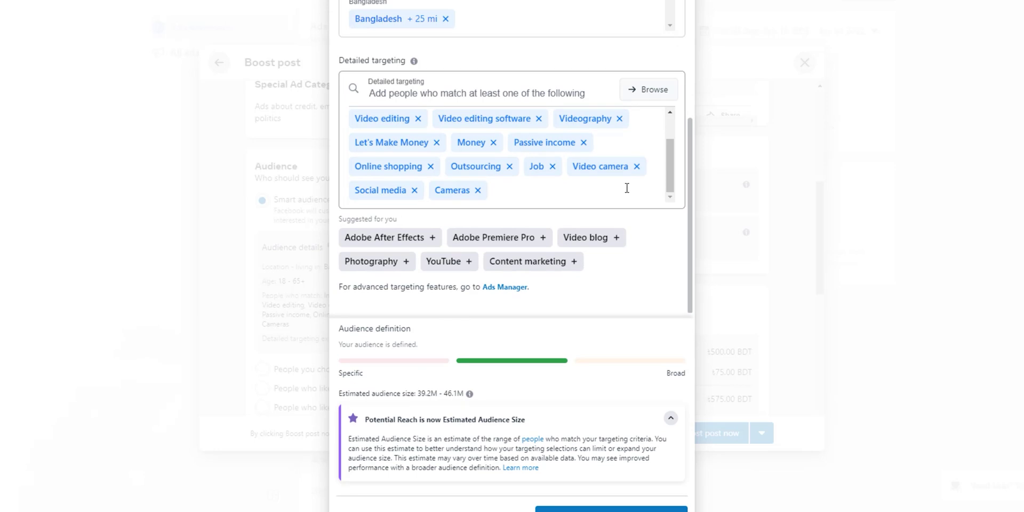
click(621, 188)
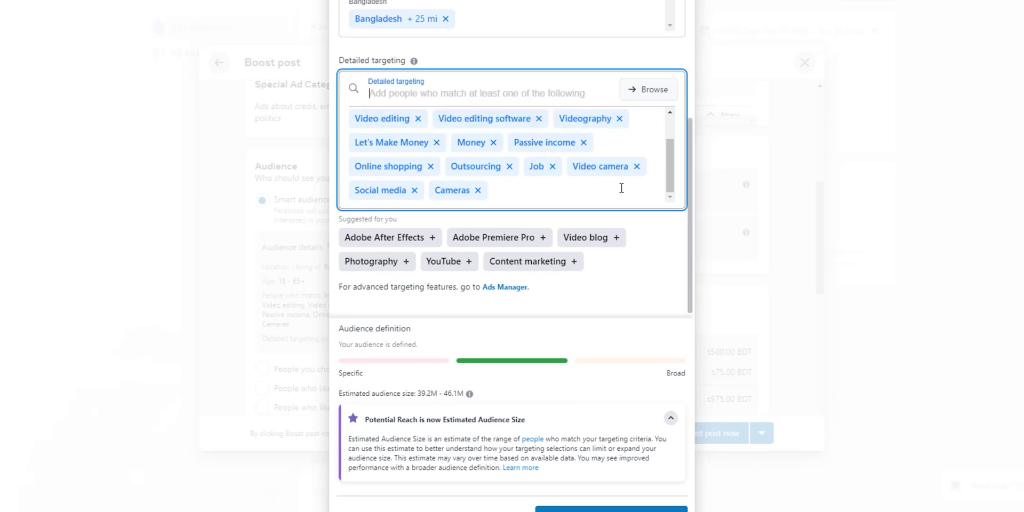
text(clothi)
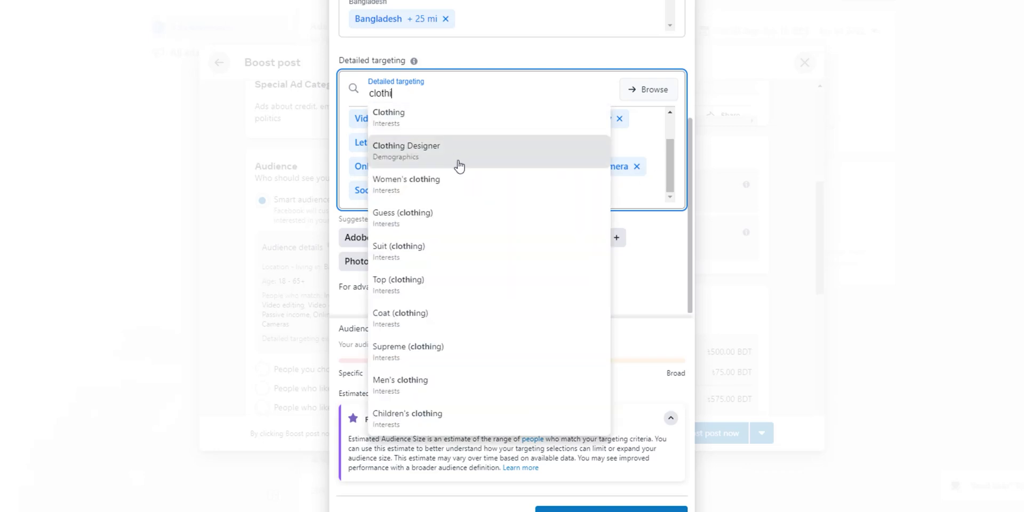
click(450, 196)
scroll(651, 224, down, 1)
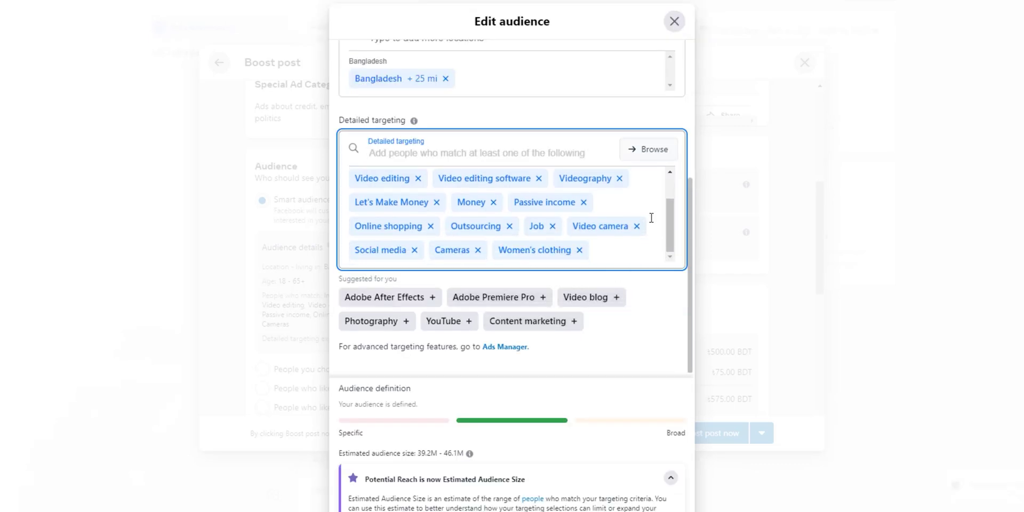
click(579, 250)
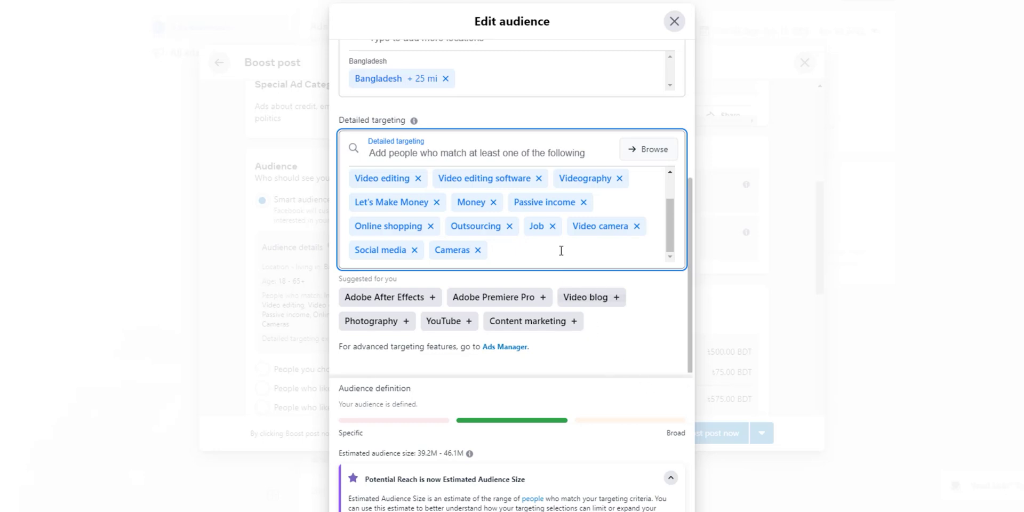
Review the audience's age, location and interests, and save the edited audience
scroll(613, 261, up, 5)
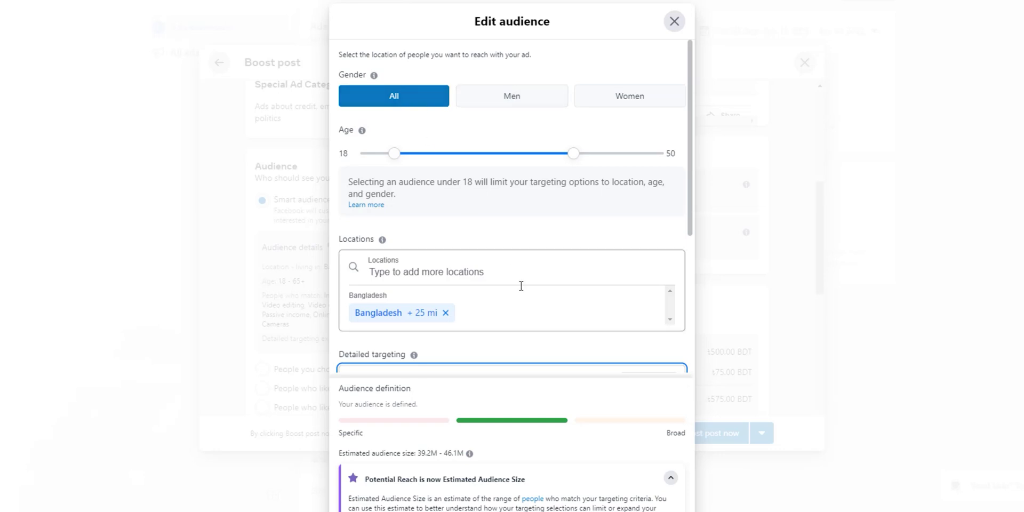
scroll(607, 356, down, 4)
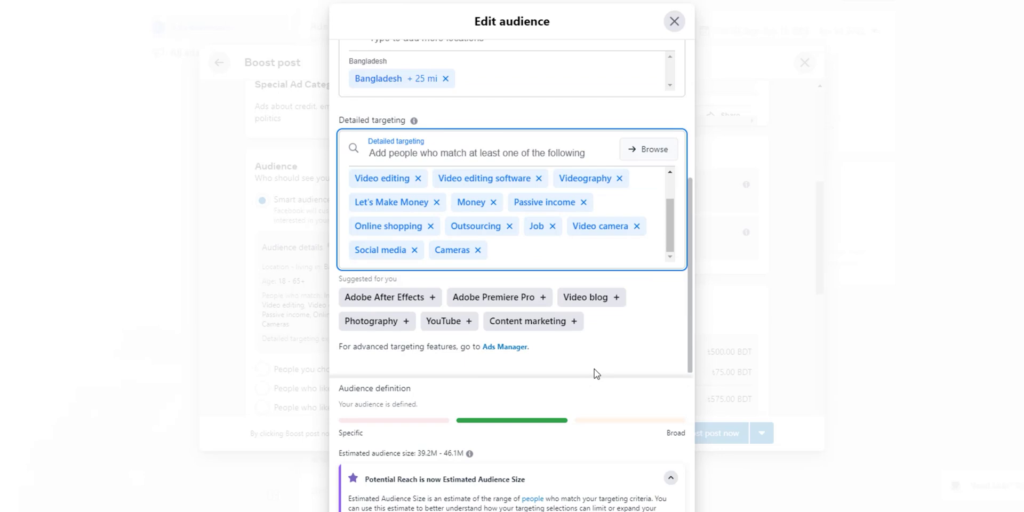
scroll(617, 416, down, 2)
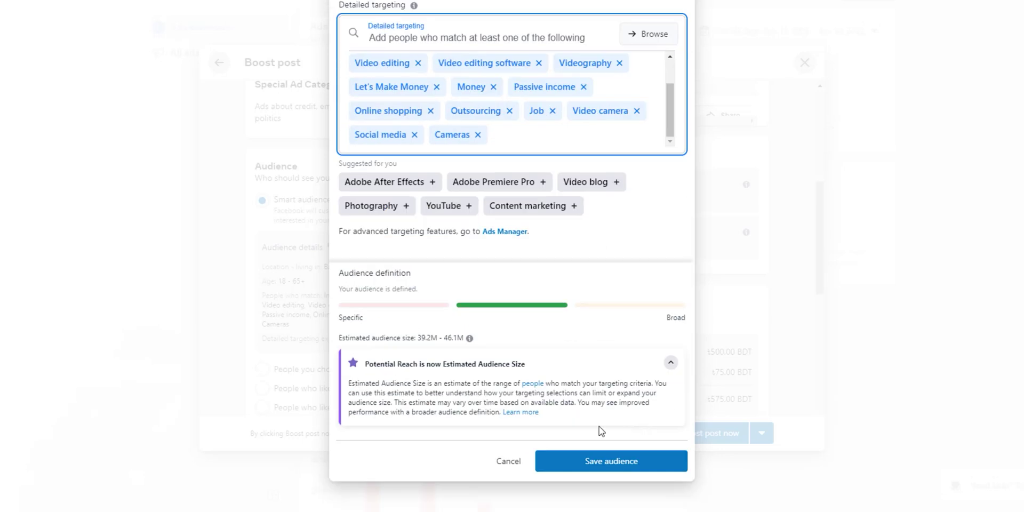
click(634, 465)
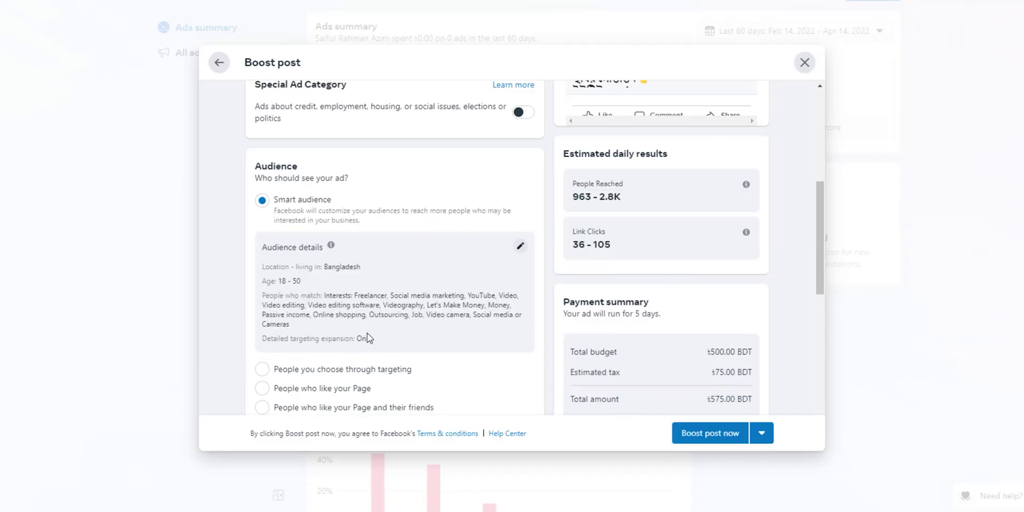
Set the ad's start date to April 16, 2022
scroll(500, 329, down, 3)
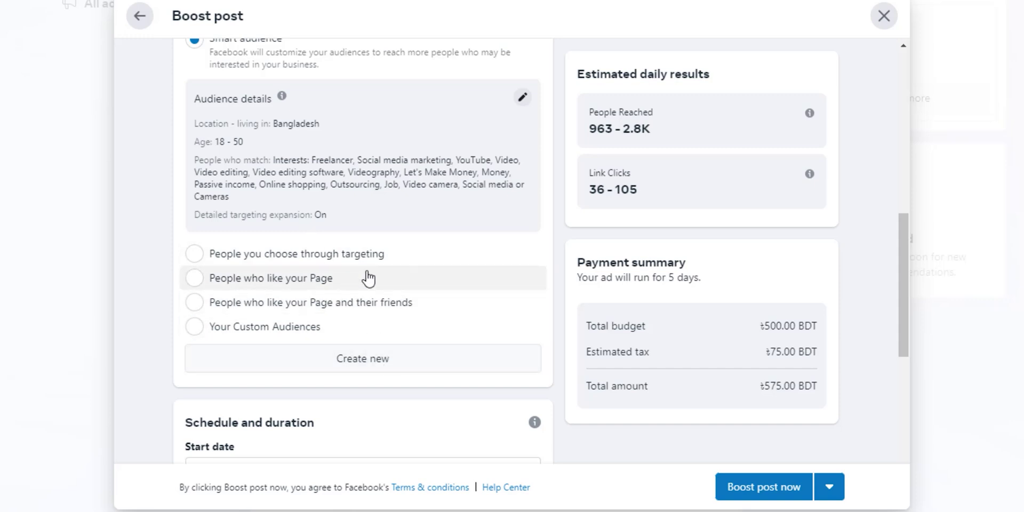
scroll(395, 197, up, 2)
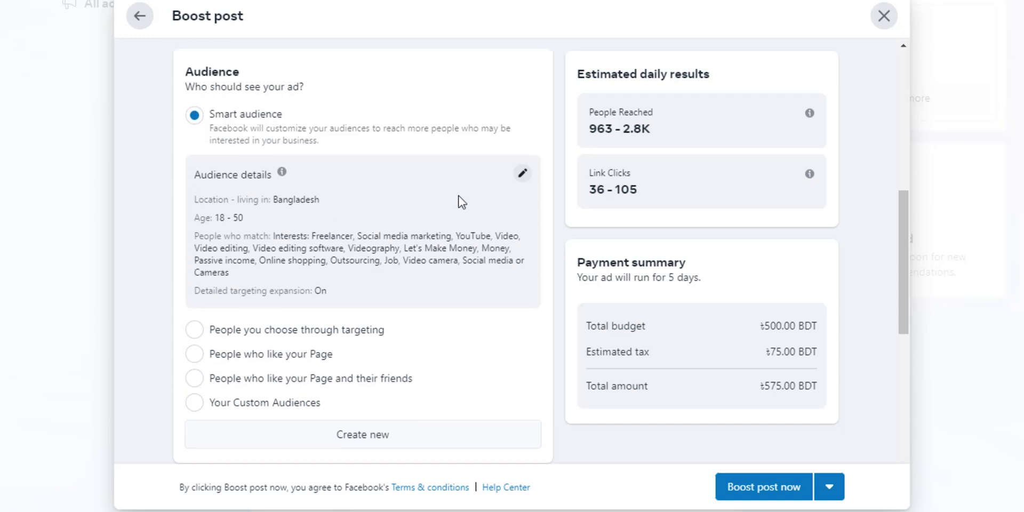
scroll(463, 238, down, 7)
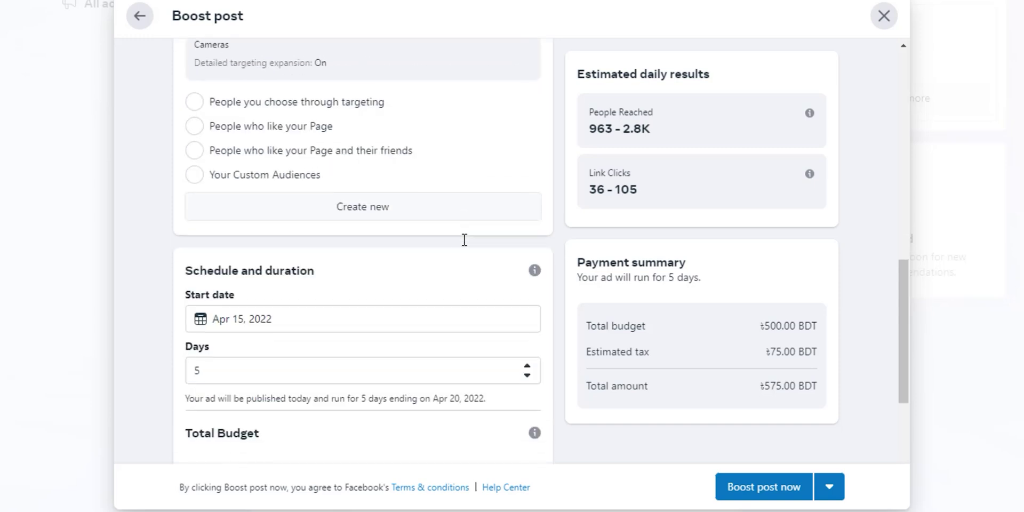
scroll(462, 242, up, 1)
scroll(461, 242, up, 2)
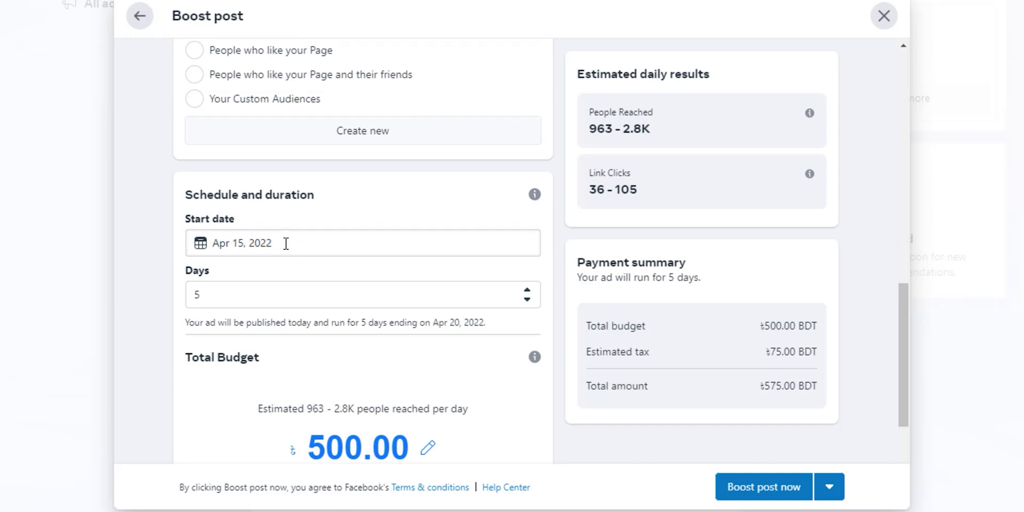
click(268, 243)
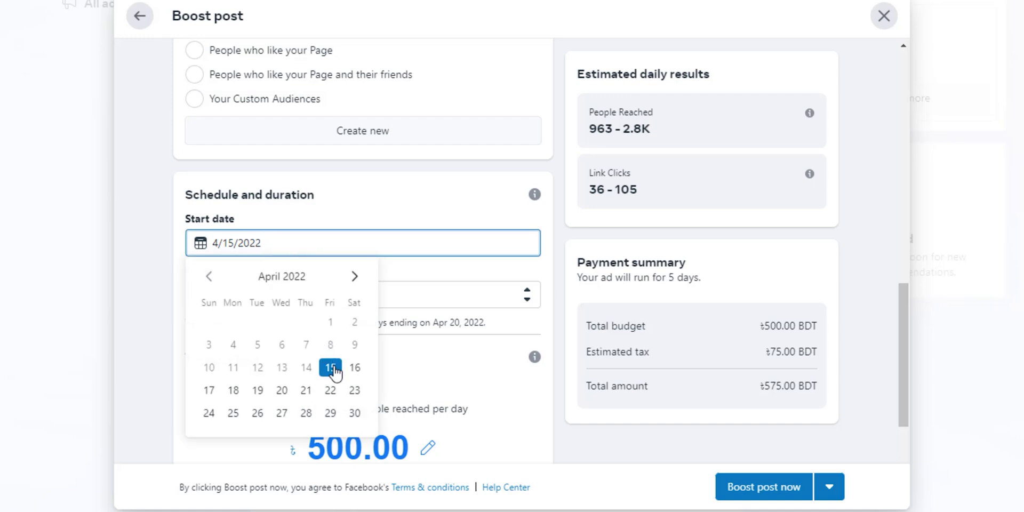
click(355, 371)
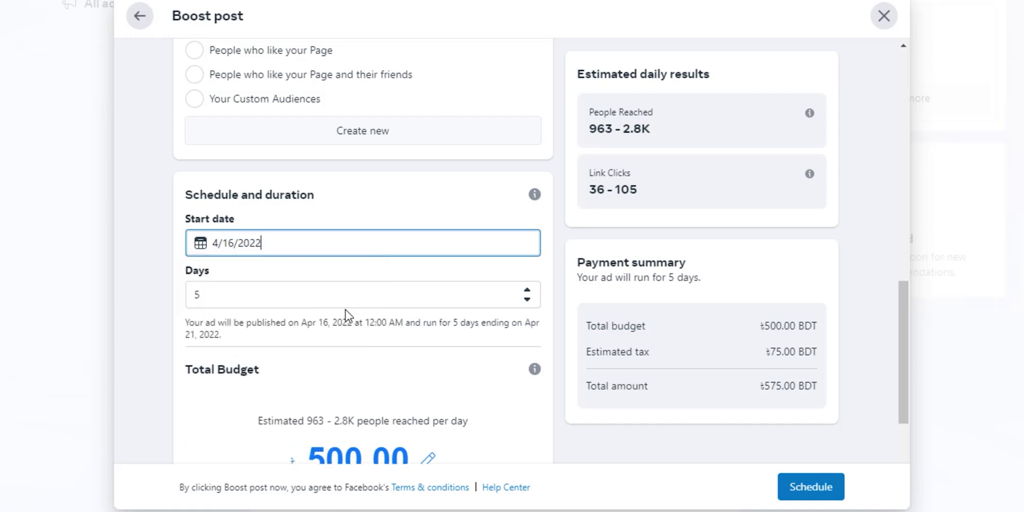
Exclude Instagram from the ad's placements, keeping Facebook and Messenger
scroll(384, 352, down, 4)
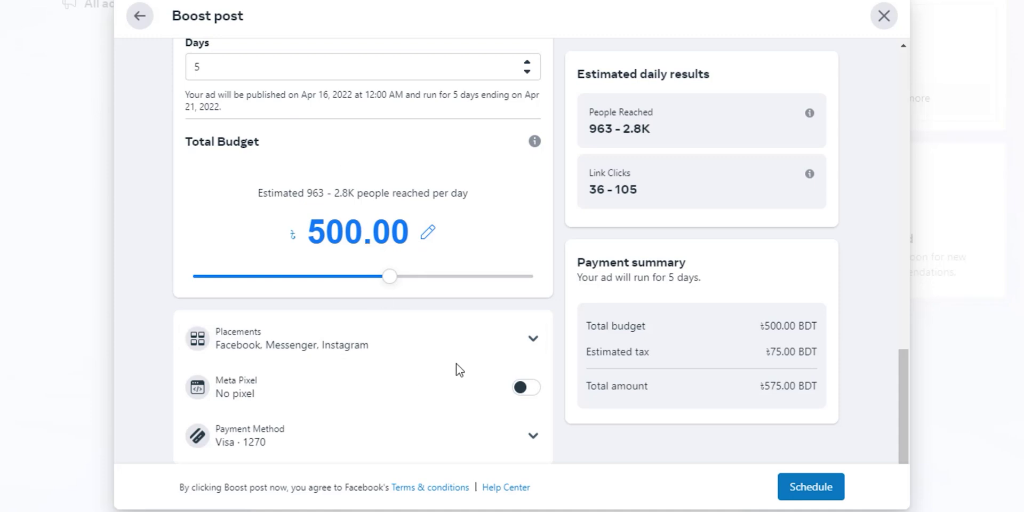
click(326, 335)
scroll(327, 337, down, 2)
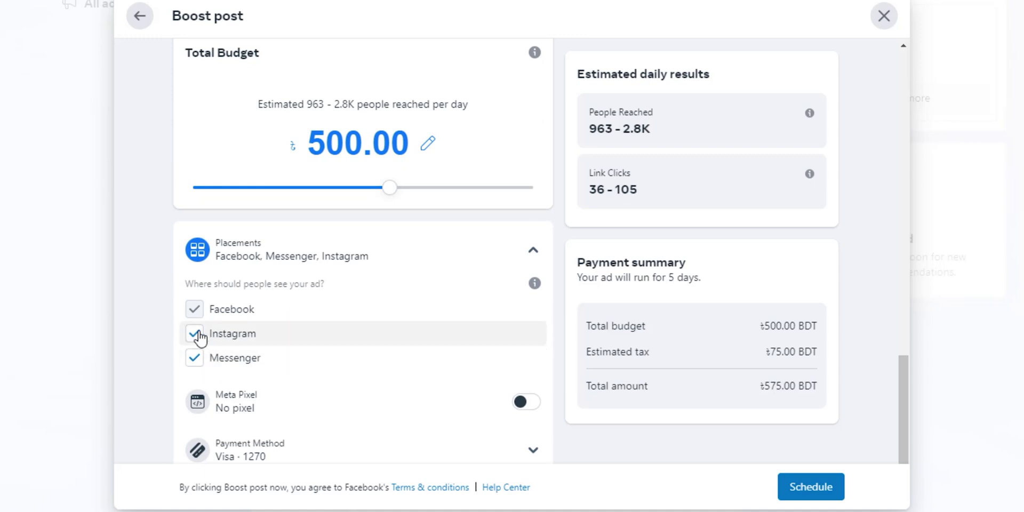
scroll(532, 363, up, 10)
scroll(661, 315, down, 10)
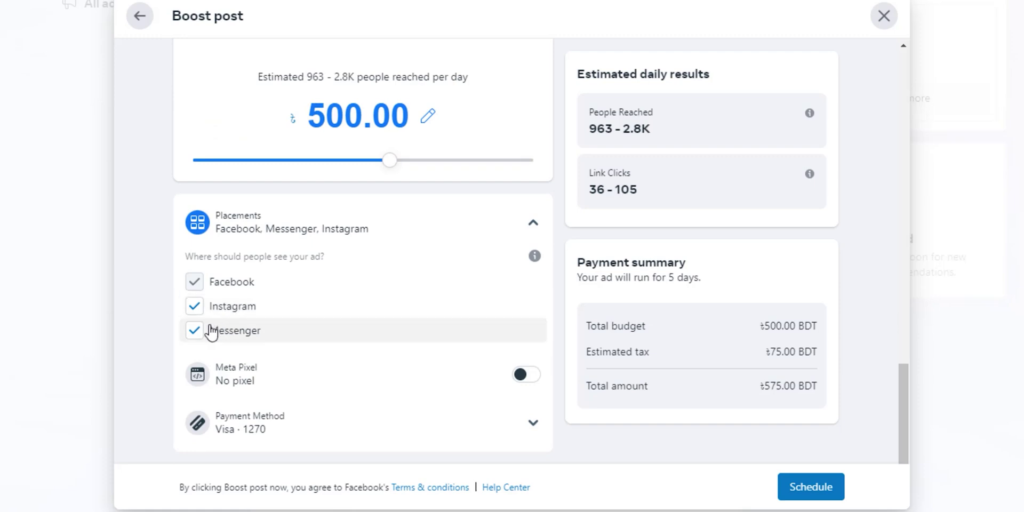
click(199, 308)
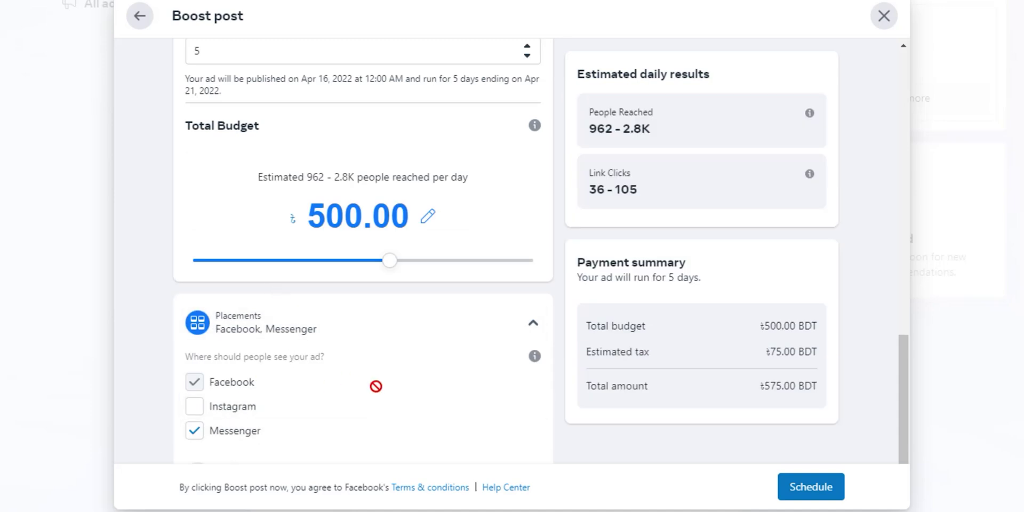
Examine the payment method currently assigned to the ad
scroll(217, 365, down, 2)
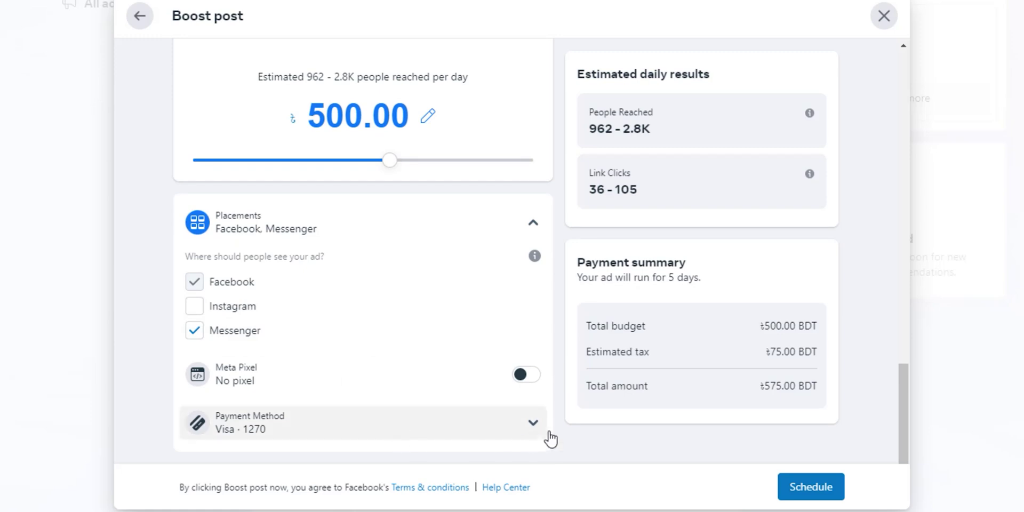
click(501, 435)
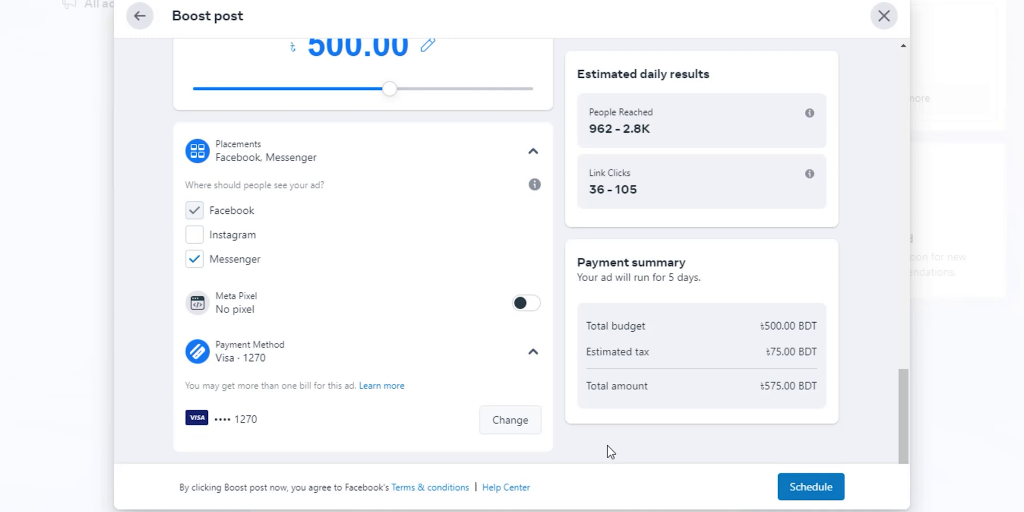
click(513, 351)
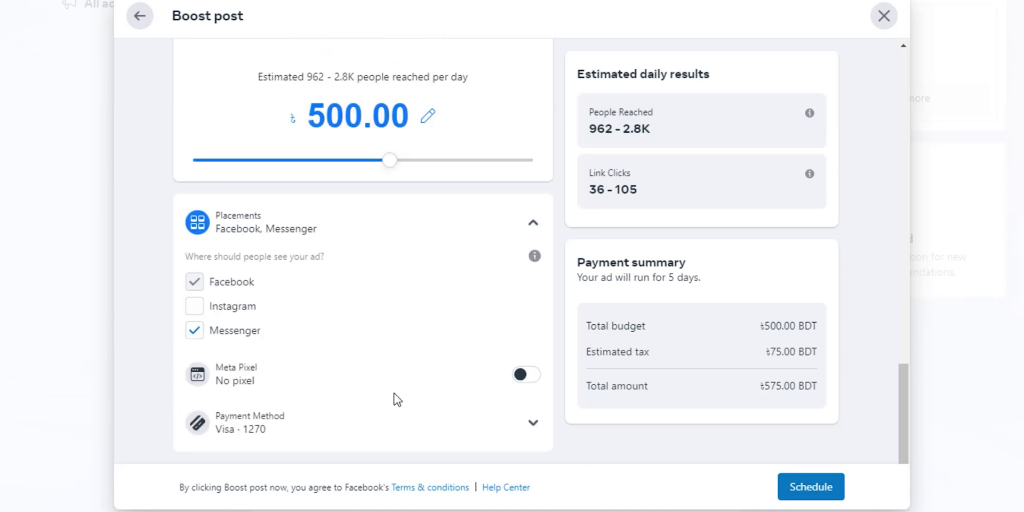
Start changing the ad's payment method by adding a new debit or credit card
click(445, 421)
click(509, 419)
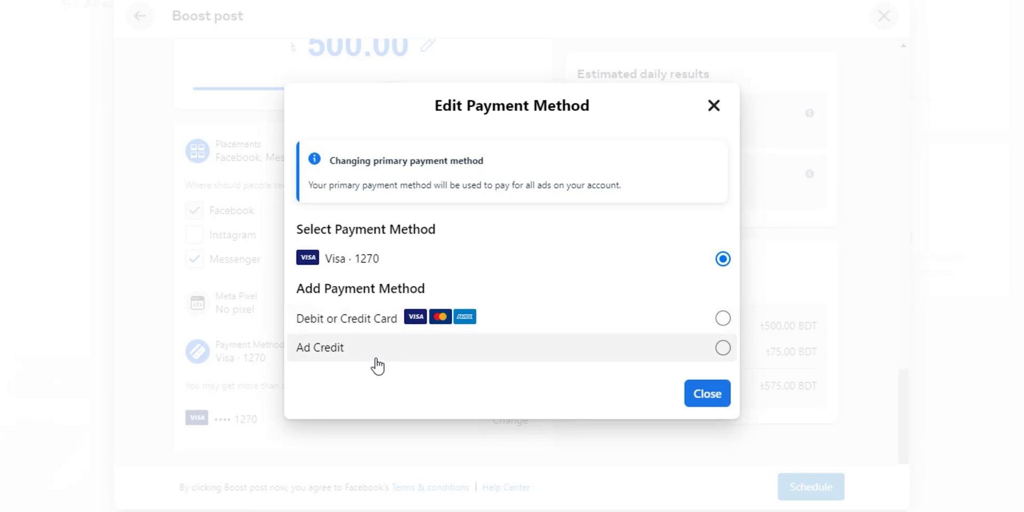
click(557, 323)
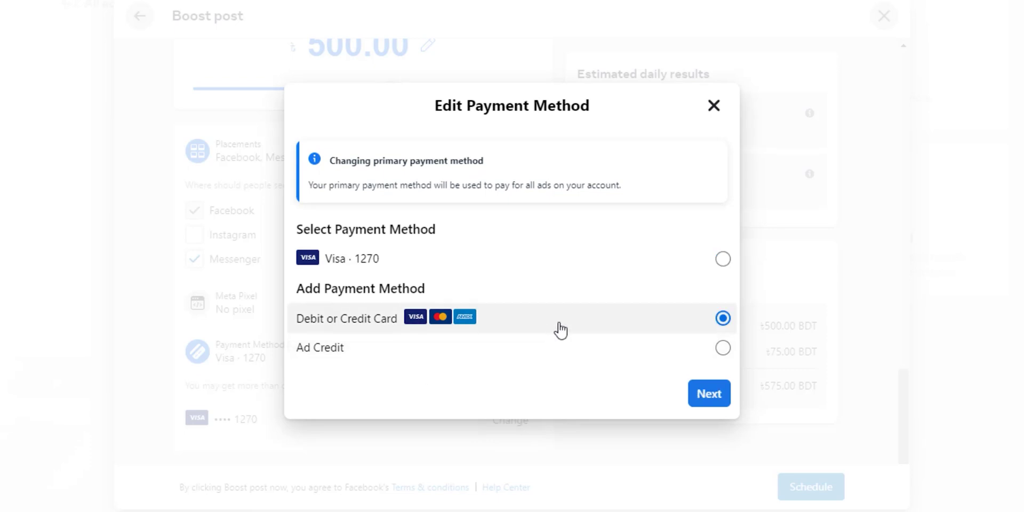
click(701, 396)
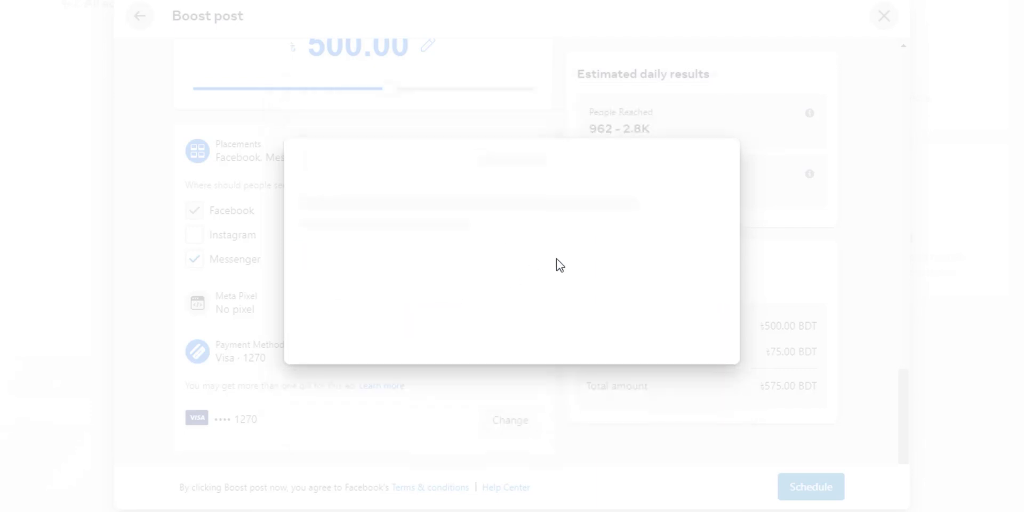
Go through the card form's name, number, expiry date and CVV fields, and close the form without saving
click(454, 187)
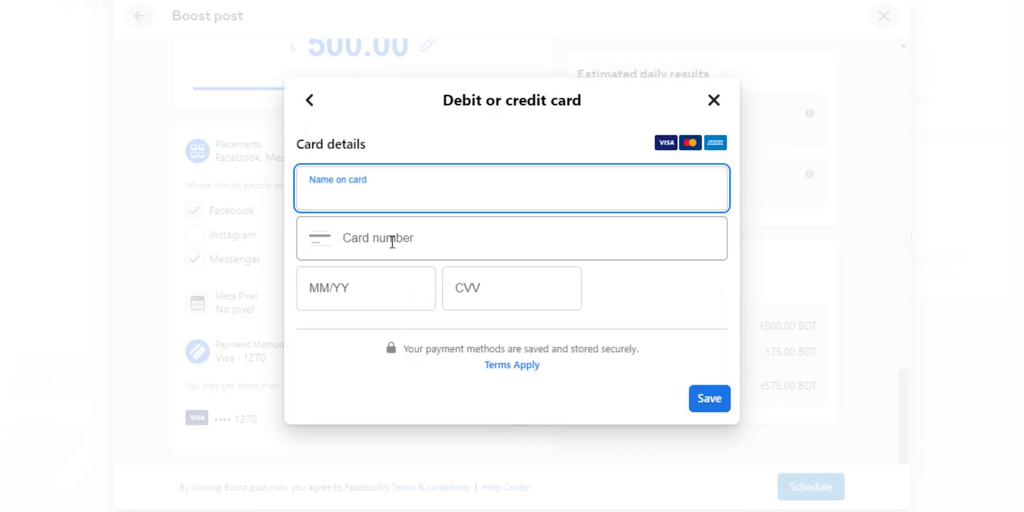
click(391, 248)
click(386, 189)
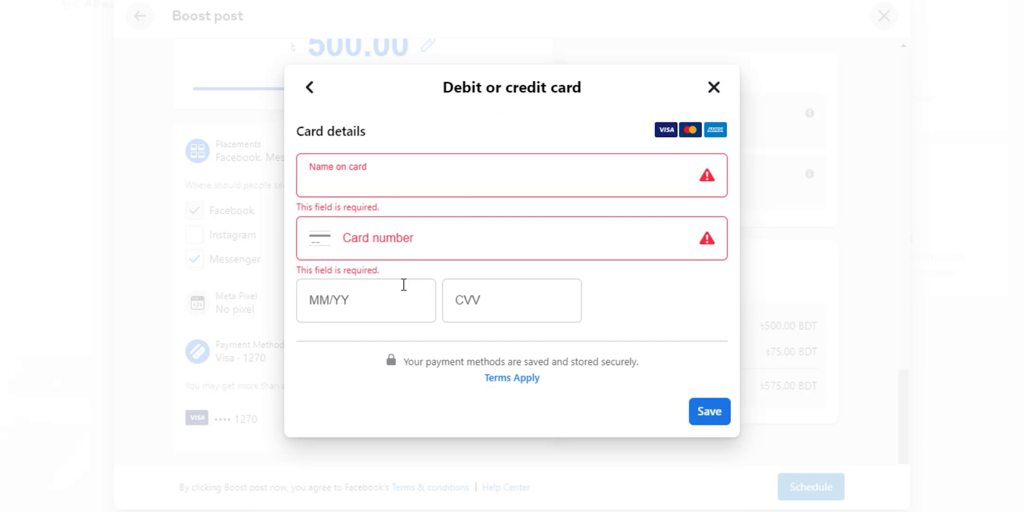
click(395, 300)
click(496, 309)
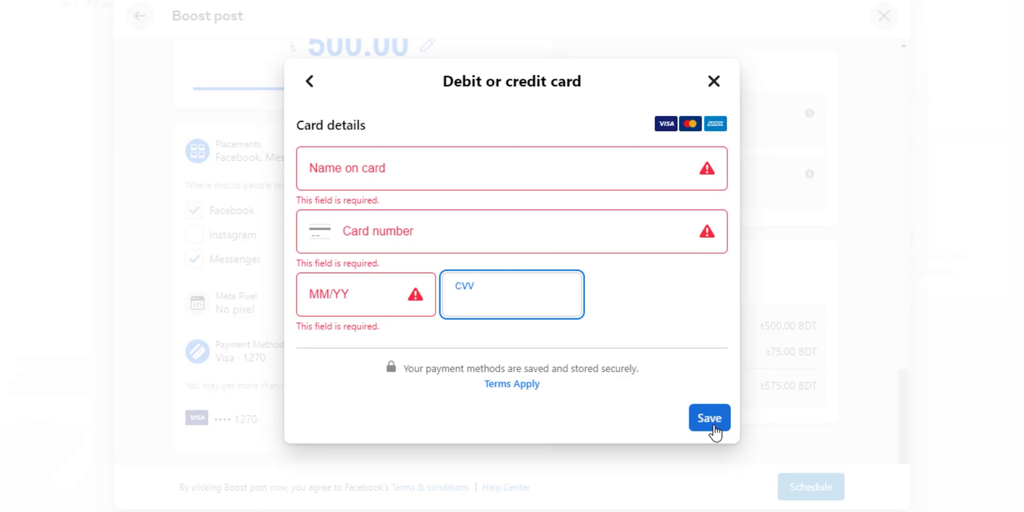
click(714, 81)
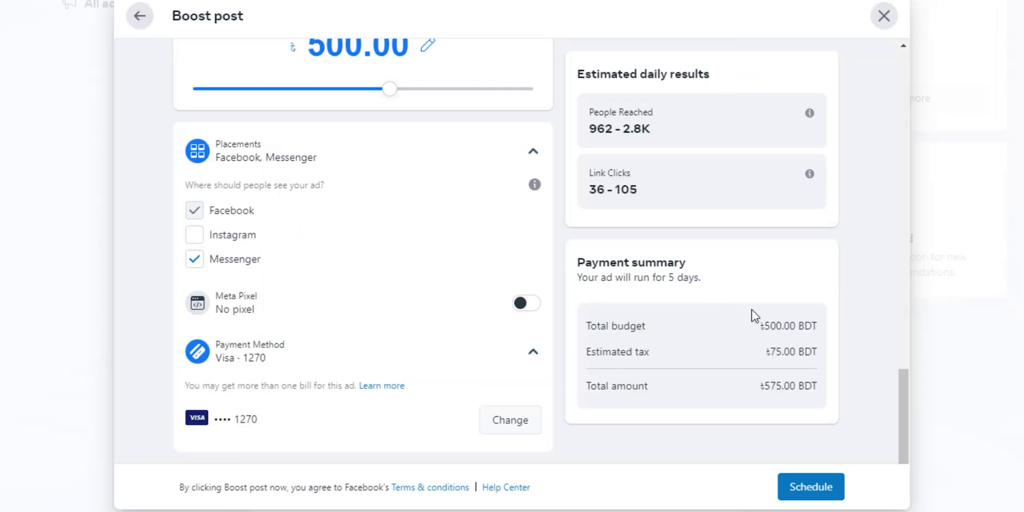
Review the boost's button, website link, audience, schedule, budget, placements and payment summary before scheduling
scroll(750, 385, up, 10)
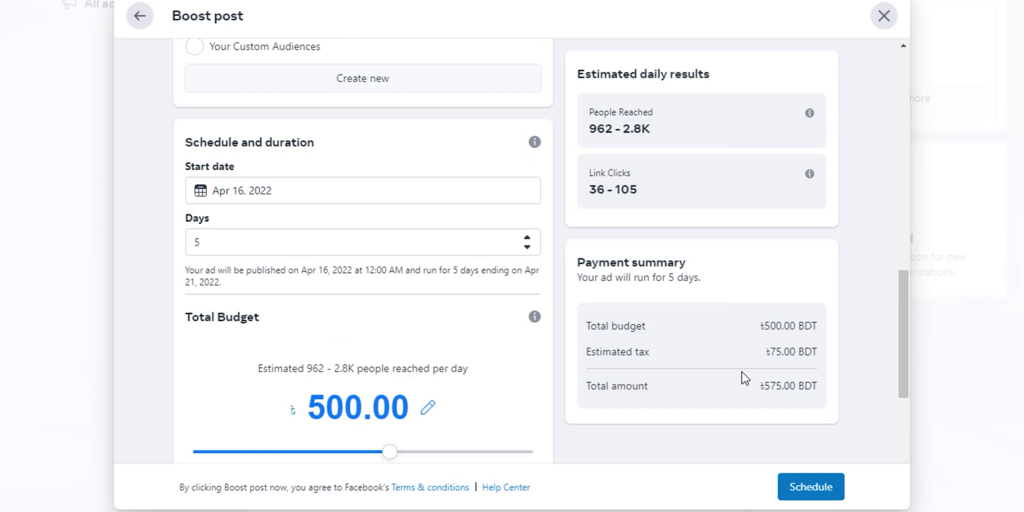
scroll(693, 384, up, 4)
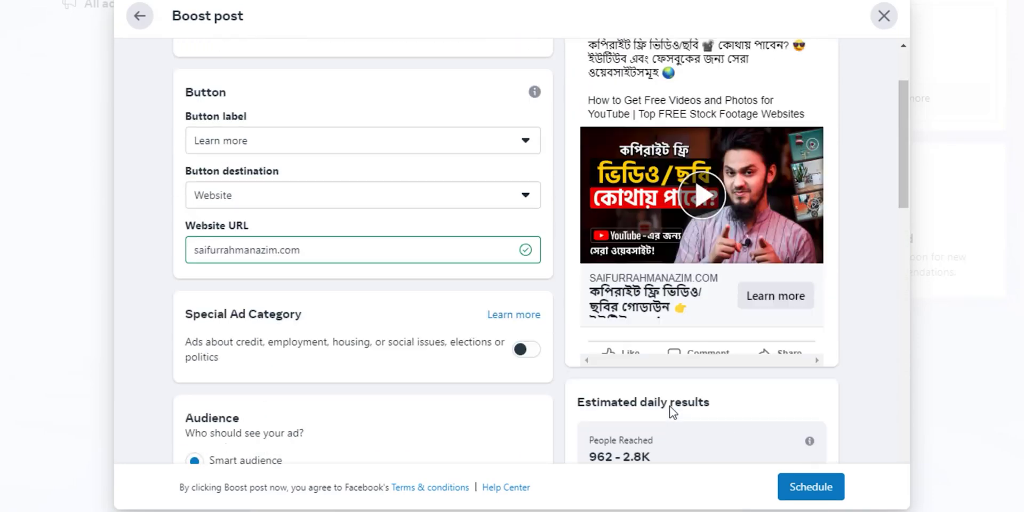
scroll(498, 381, down, 15)
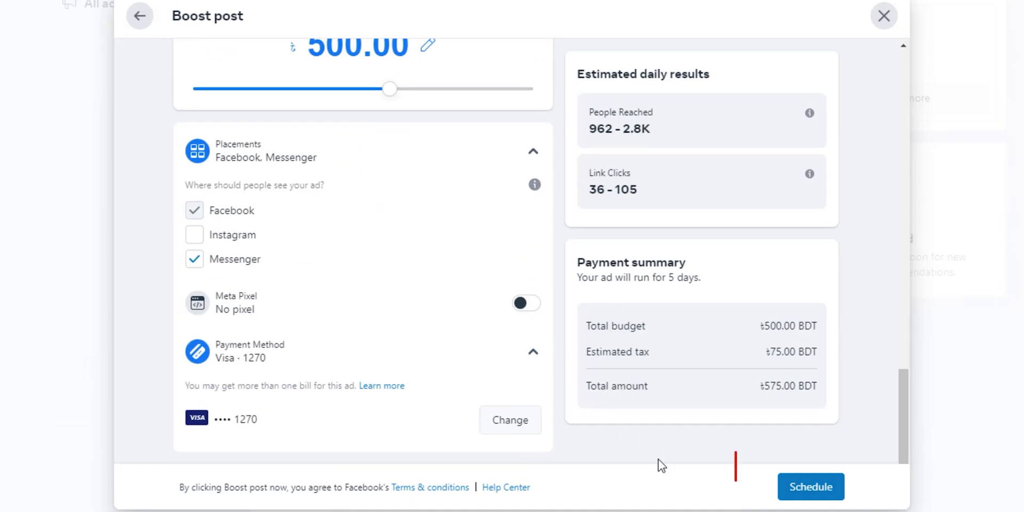
scroll(510, 380, up, 7)
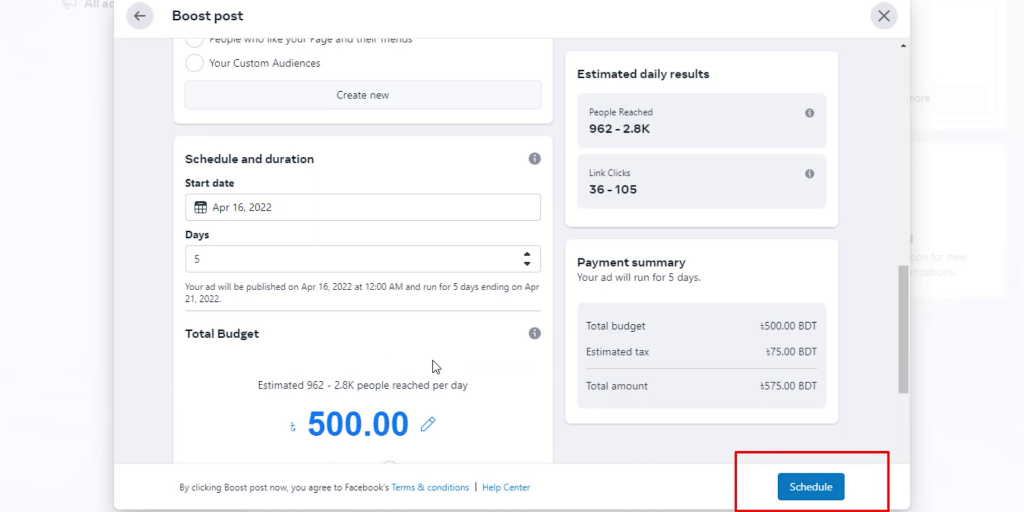
scroll(673, 454, down, 7)
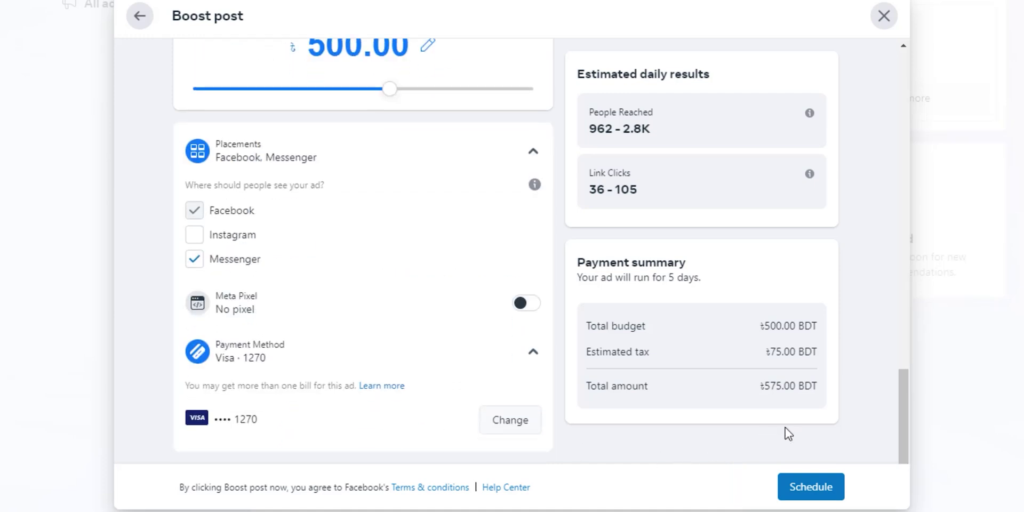
scroll(762, 430, up, 10)
scroll(821, 362, up, 3)
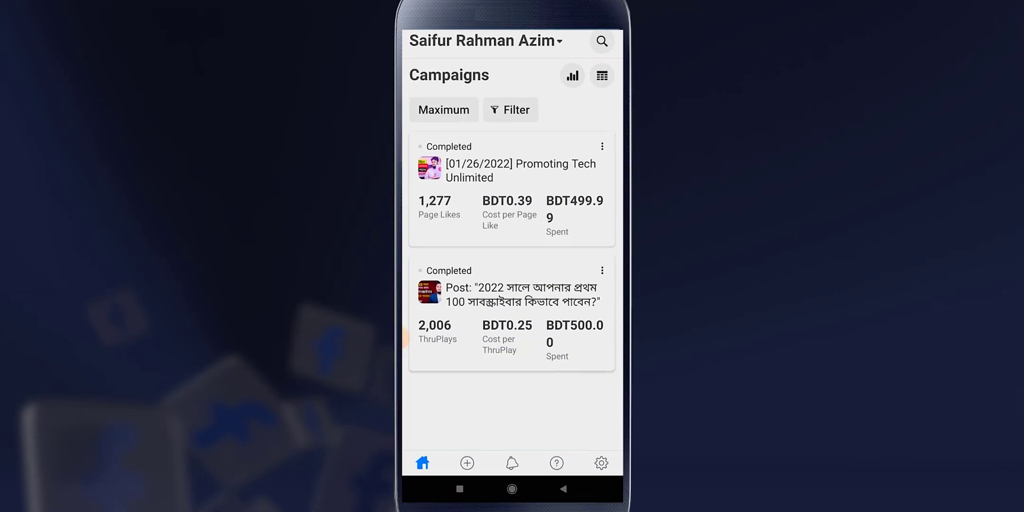
Switch to the Ads Manager mobile app and start creating a new campaign
click(468, 461)
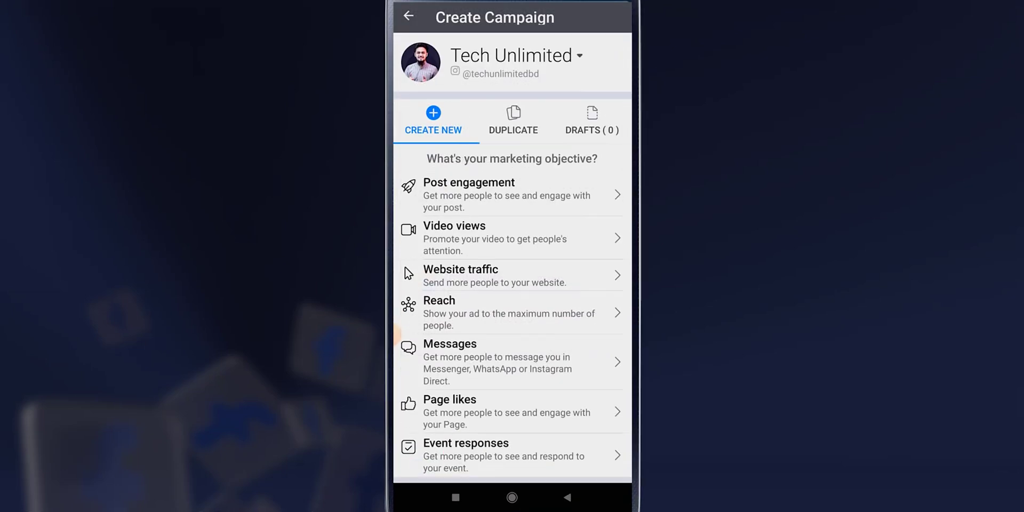